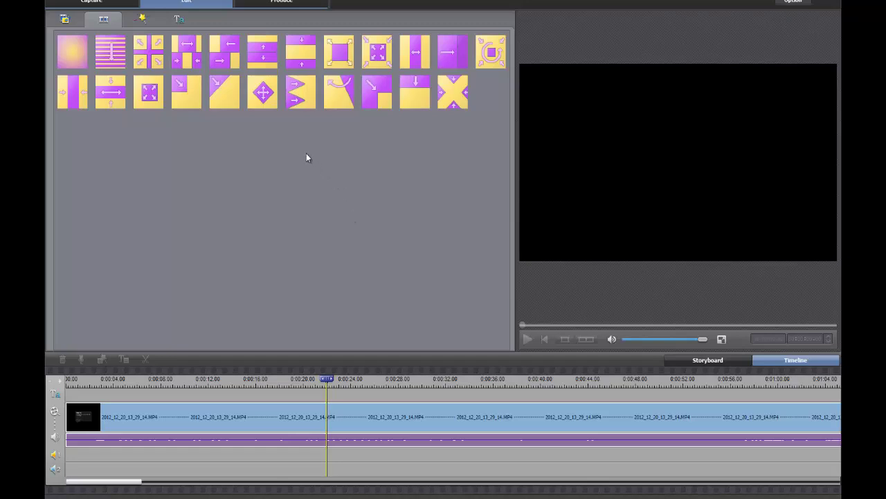
# Add the green outlined title style to the title track and type 'Confoundit' as its text
pyautogui.click(178, 19)
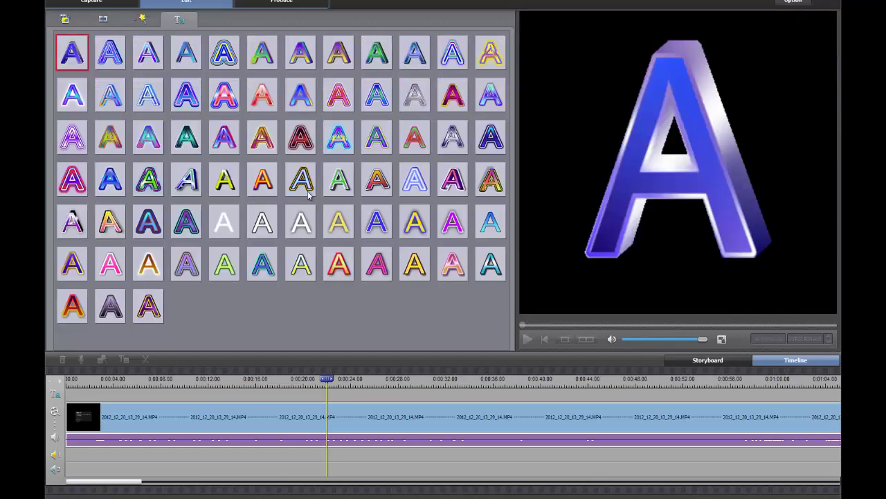
pyautogui.click(338, 182)
pyautogui.moveTo(339, 181); pyautogui.dragTo(257, 396)
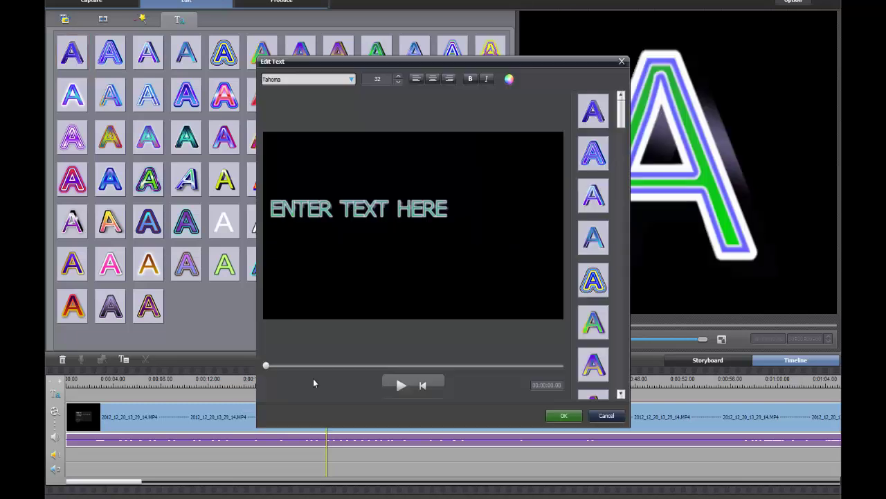
pyautogui.click(383, 211)
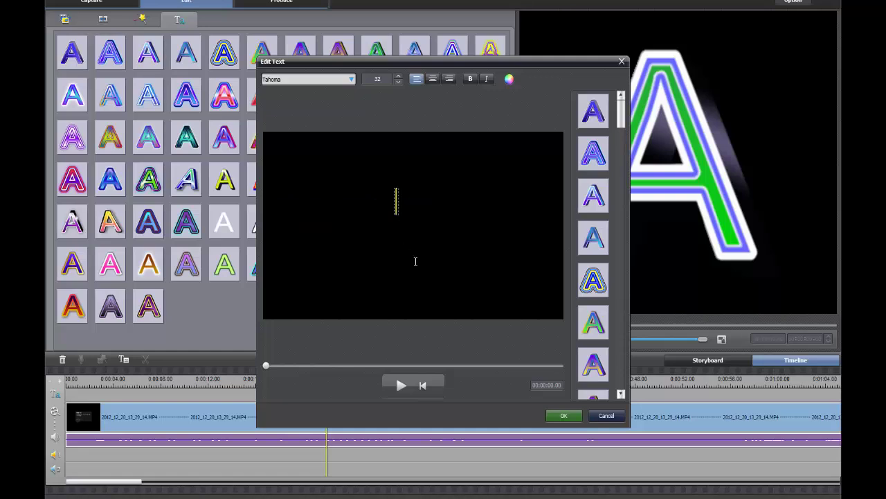
pyautogui.write('Confoundit')
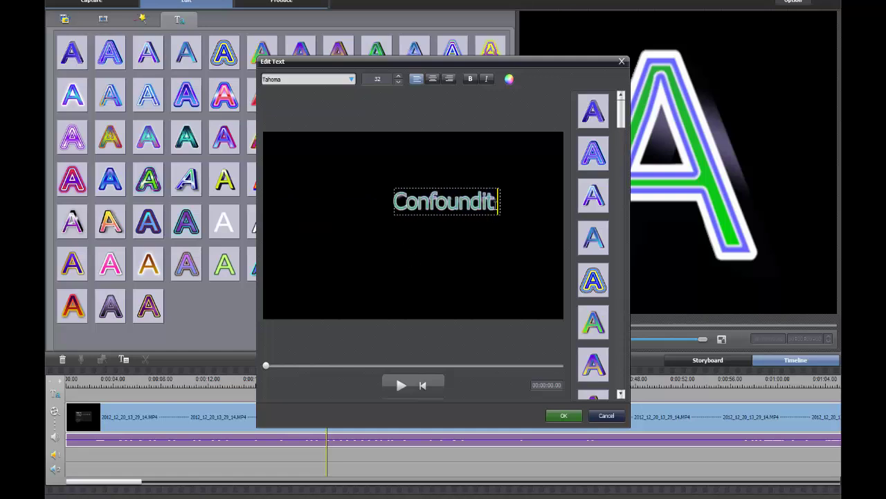
# Set the Confoundit title font to Roland and shift the text box left
pyautogui.keyDown('shift'); pyautogui.click(379, 211); pyautogui.keyUp('shift')
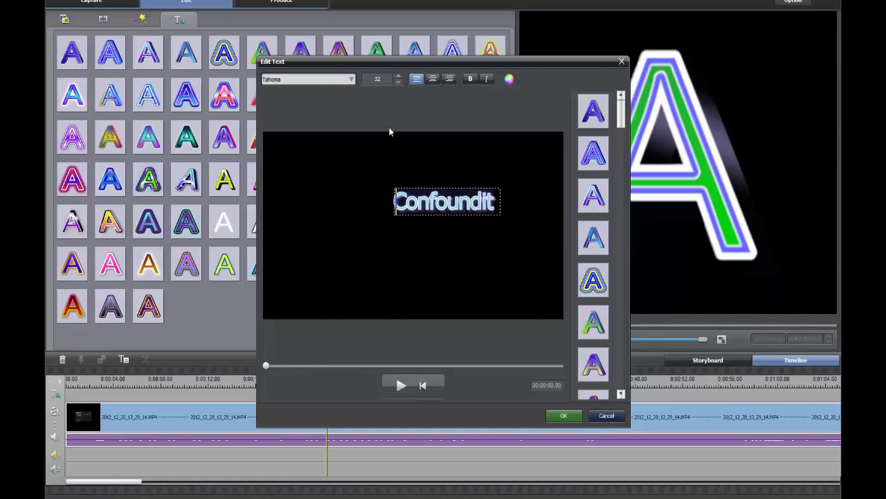
pyautogui.click(352, 79)
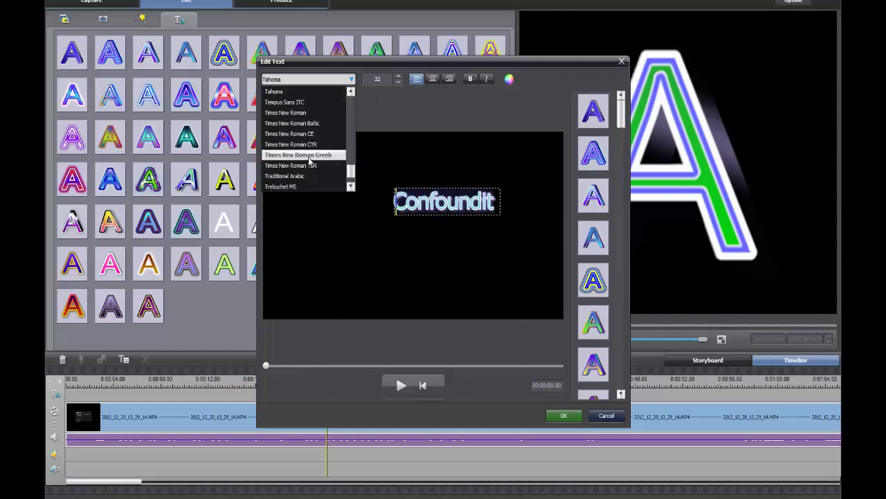
pyautogui.scroll(2, 308, 158)
pyautogui.scroll(10, 308, 161)
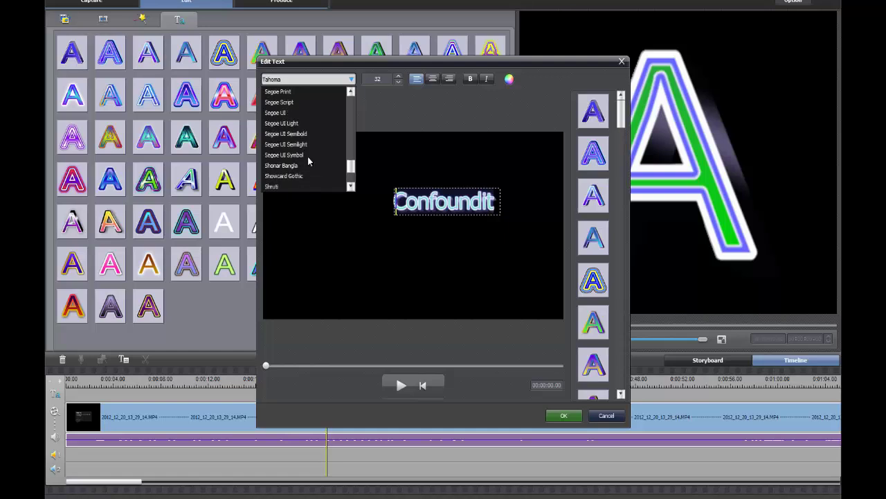
pyautogui.click(300, 144)
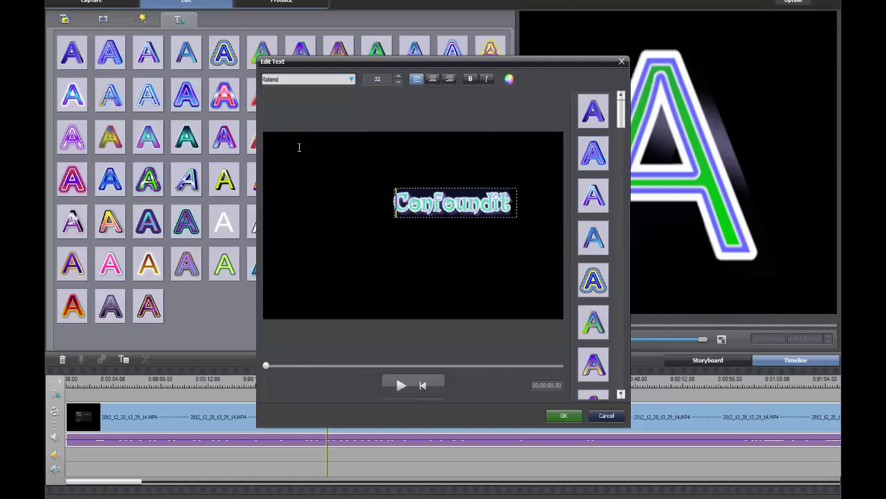
pyautogui.moveTo(400, 190); pyautogui.dragTo(346, 188)
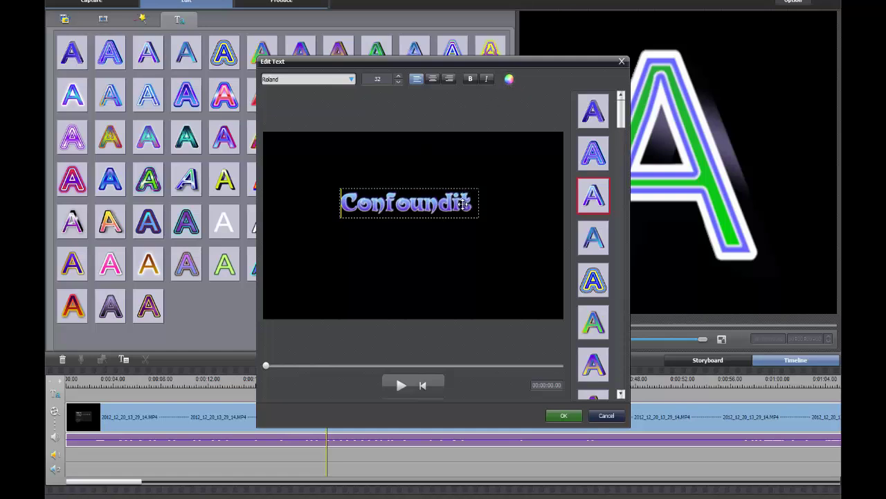
# Colour the whole word Confoundit a saturated pinkish red
pyautogui.click(373, 203)
pyautogui.moveTo(341, 202); pyautogui.dragTo(497, 207)
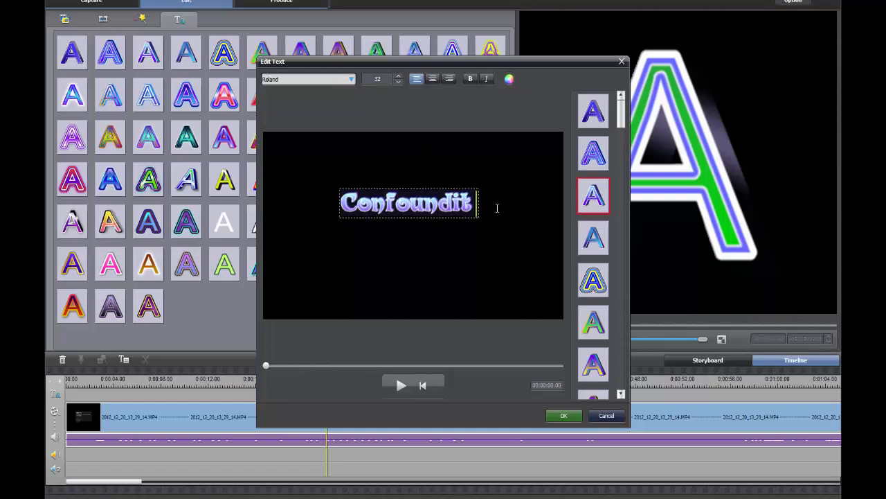
pyautogui.click(509, 79)
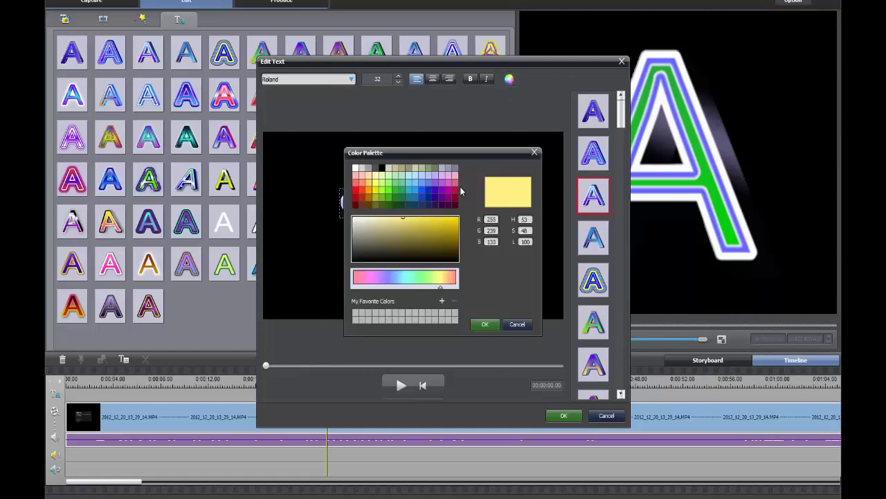
pyautogui.click(456, 194)
pyautogui.moveTo(465, 153); pyautogui.dragTo(599, 153)
pyautogui.click(591, 218)
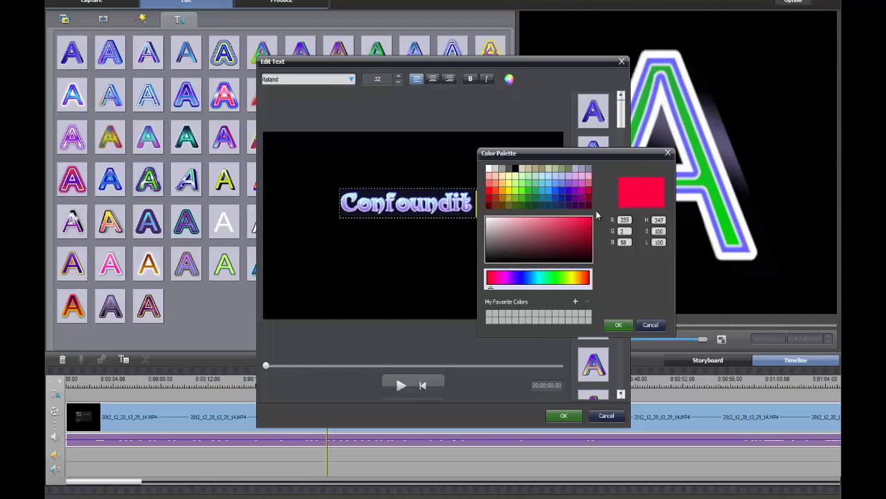
pyautogui.click(620, 326)
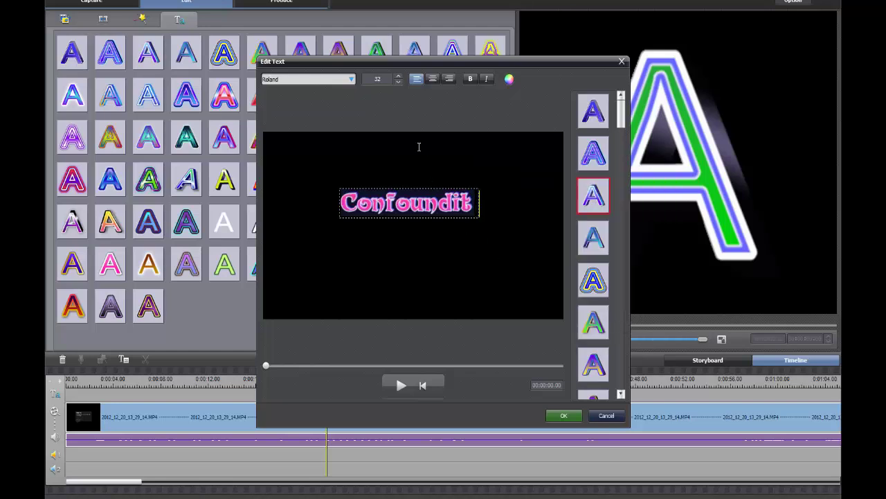
# Raise the title font size to 40, move the text down-left and centre it
pyautogui.click(398, 77)
pyautogui.click(398, 78)
pyautogui.click(398, 78)
pyautogui.click(399, 78)
pyautogui.click(398, 77)
pyautogui.click(399, 78)
pyautogui.click(398, 78)
pyautogui.click(398, 77)
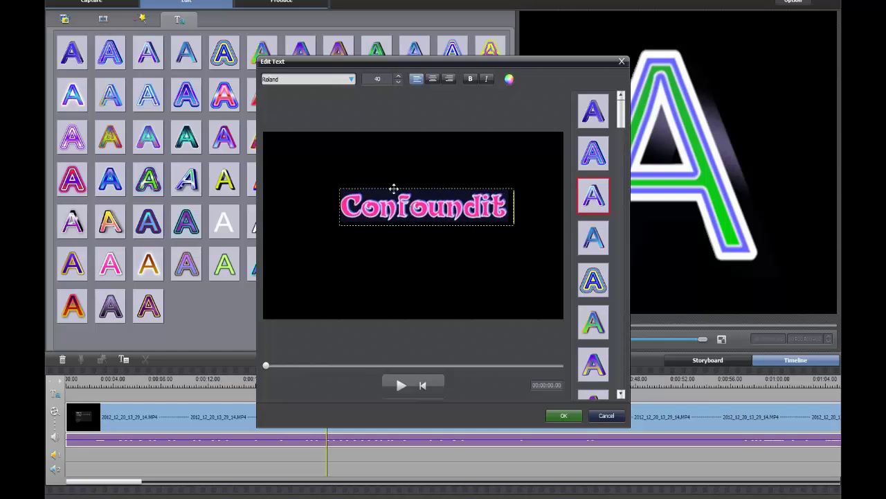
pyautogui.moveTo(394, 191); pyautogui.dragTo(371, 205)
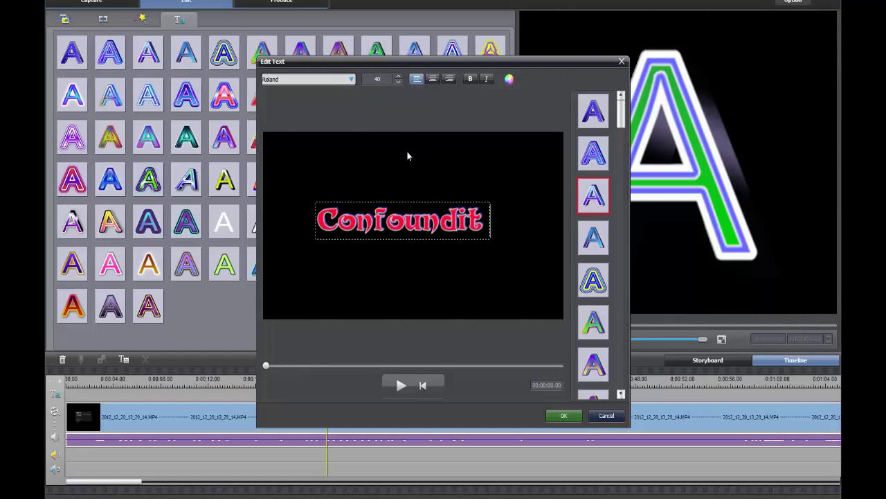
pyautogui.click(435, 80)
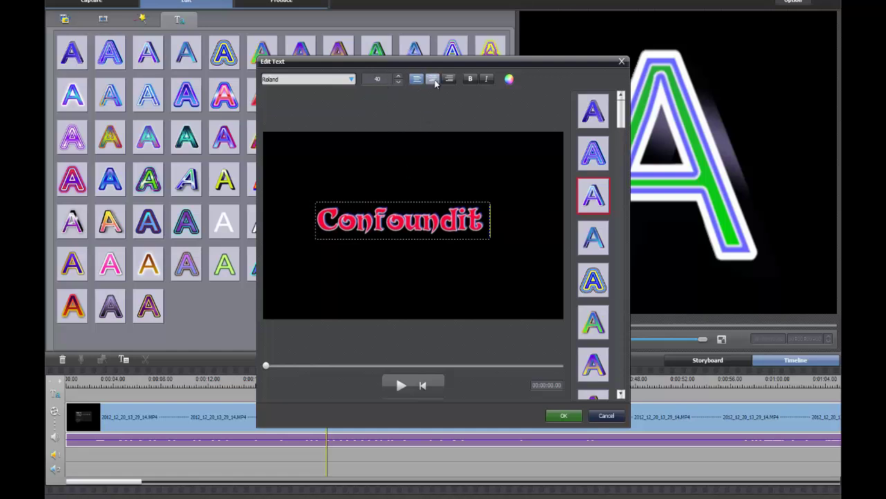
# Add the lines 'Has the best' and 'subscribers' below Confoundit
pyautogui.click(486, 221)
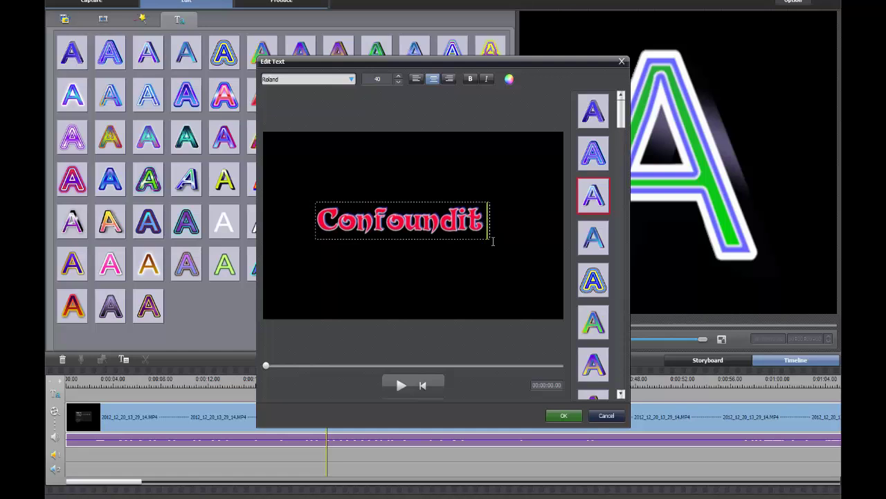
pyautogui.press('Return')
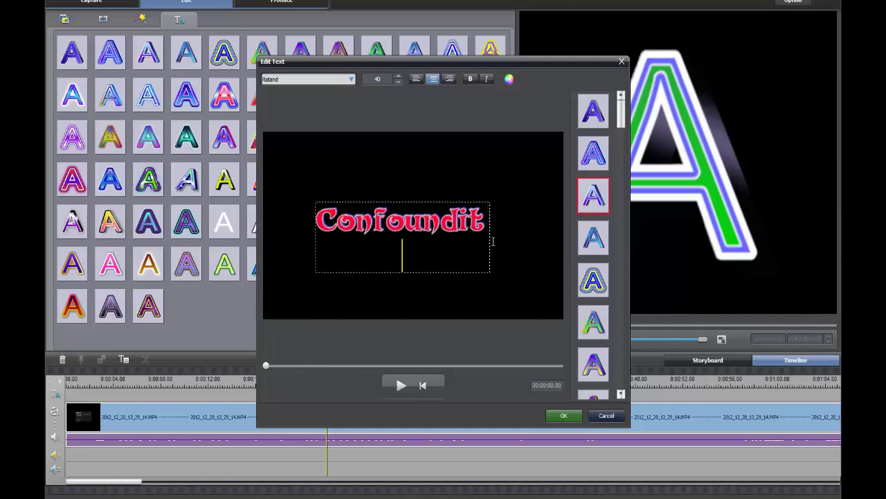
pyautogui.write('Has the ')
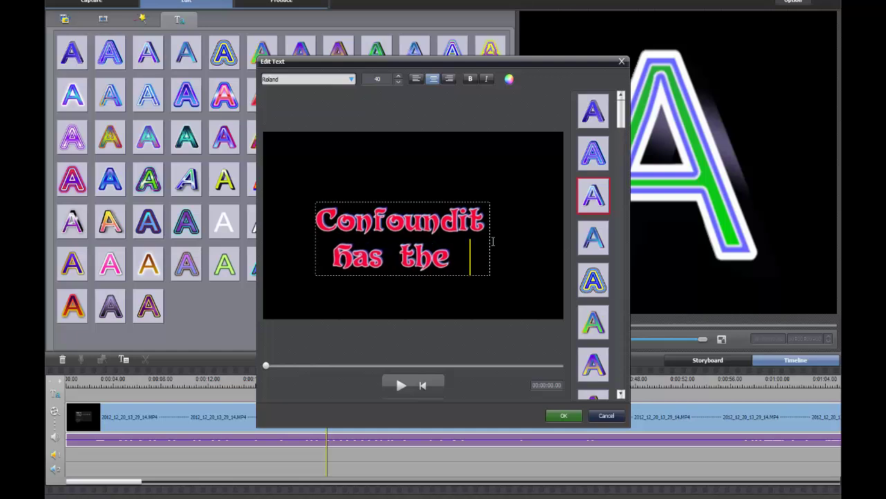
pyautogui.write('bes')
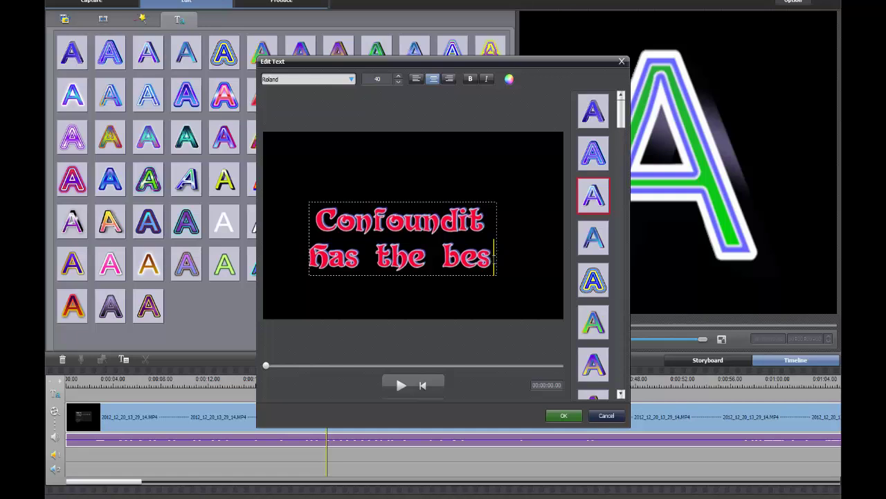
pyautogui.write('t')
pyautogui.press('Return')
pyautogui.write('subscribers')
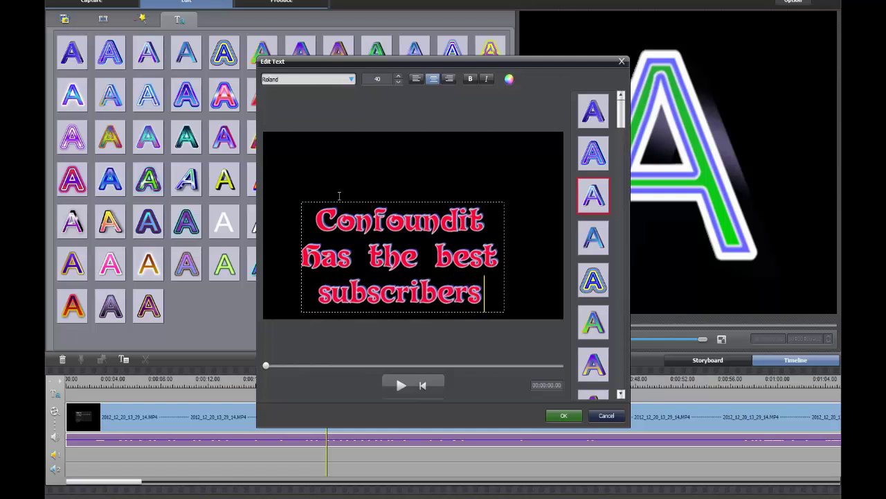
# Move the title block up-right, right-align it, and make it bold and italic
pyautogui.moveTo(316, 201); pyautogui.dragTo(329, 171)
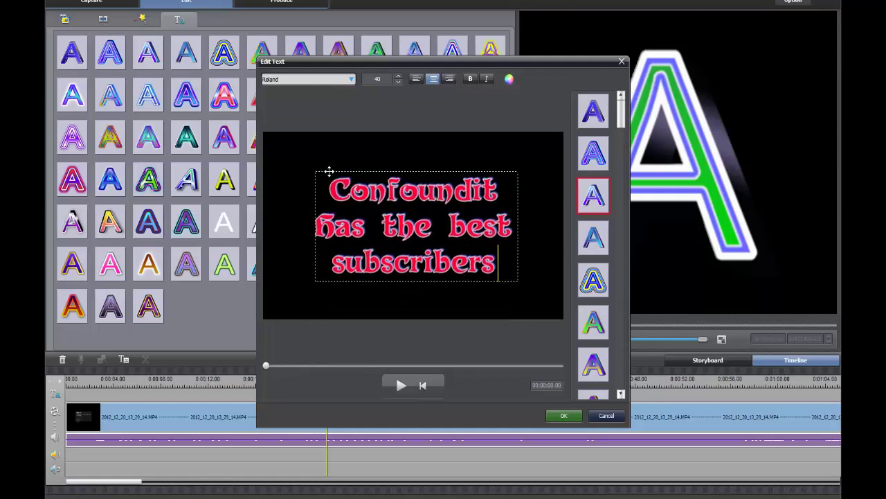
pyautogui.click(448, 79)
pyautogui.click(416, 79)
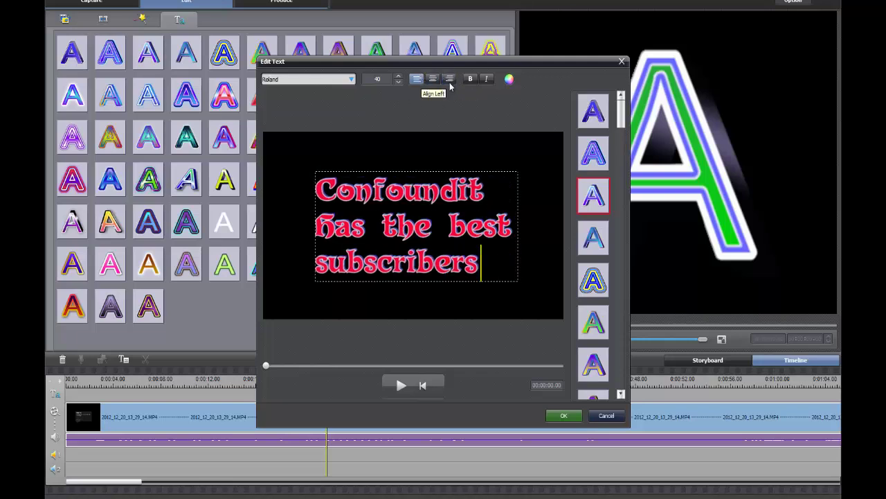
pyautogui.click(450, 79)
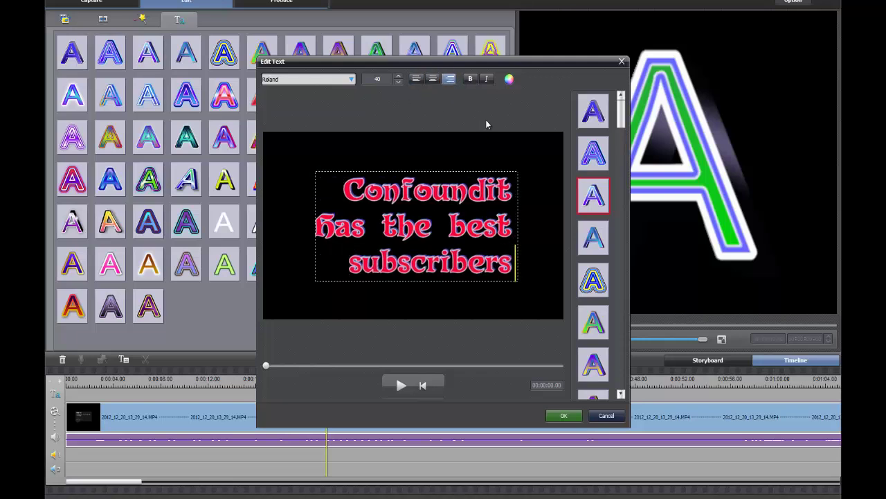
pyautogui.click(469, 79)
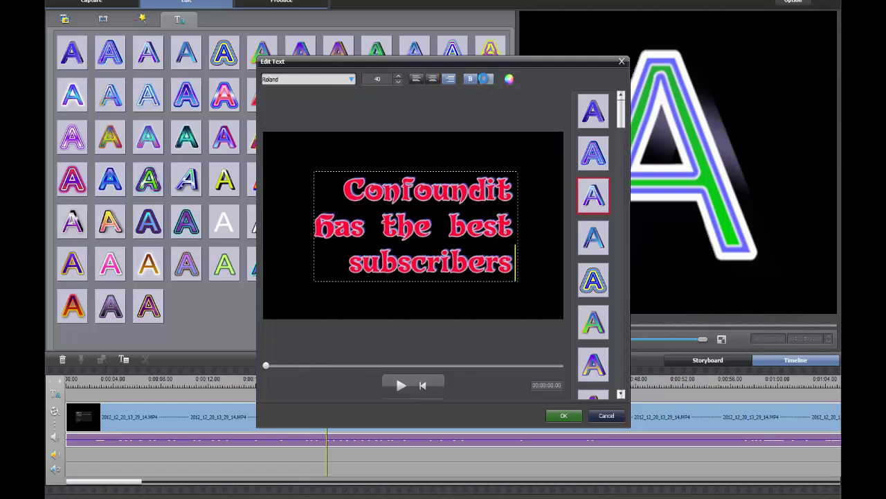
pyautogui.click(487, 79)
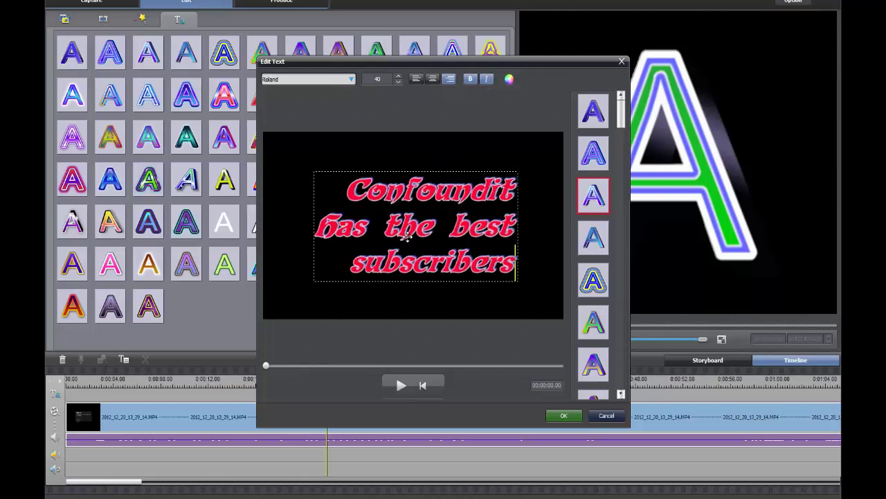
# Turn bold and italic off and confirm the three-line title
pyautogui.click(487, 79)
pyautogui.click(469, 79)
pyautogui.click(562, 416)
# Lengthen the title clip and move it to about 0:04, with the playhead just past 0:06
pyautogui.moveTo(448, 389); pyautogui.dragTo(701, 393)
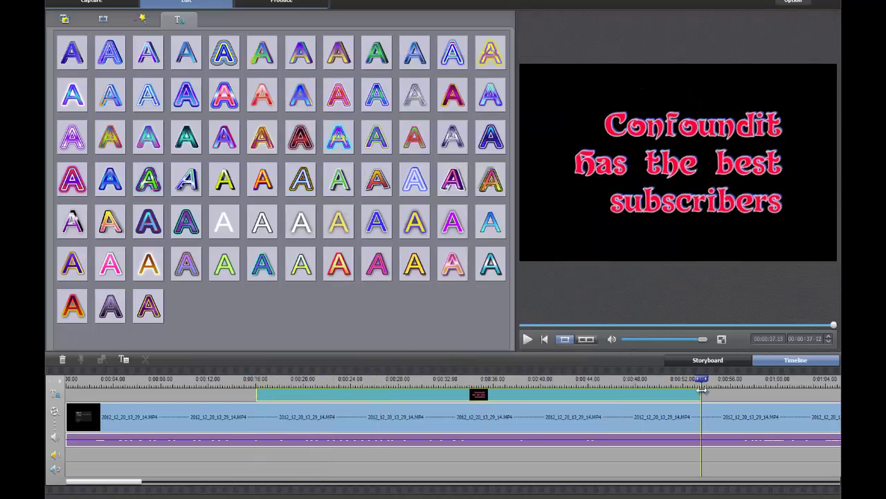
pyautogui.moveTo(359, 394); pyautogui.dragTo(336, 395)
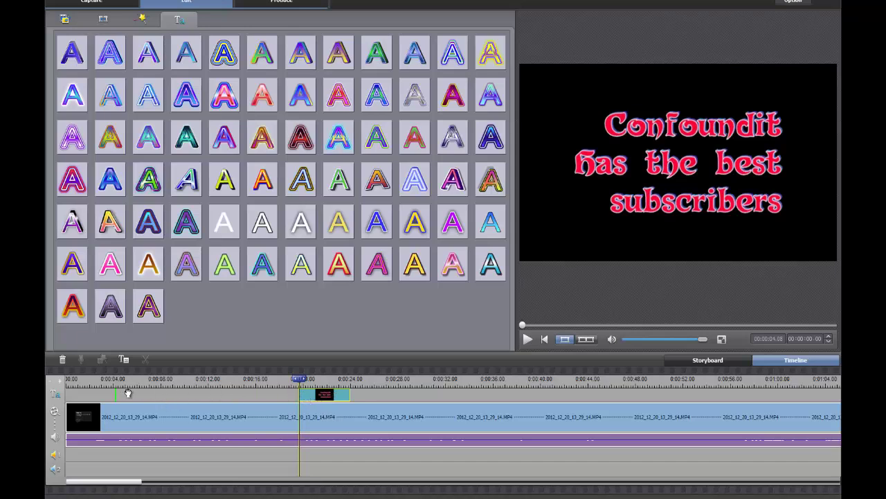
pyautogui.moveTo(324, 395); pyautogui.dragTo(141, 395)
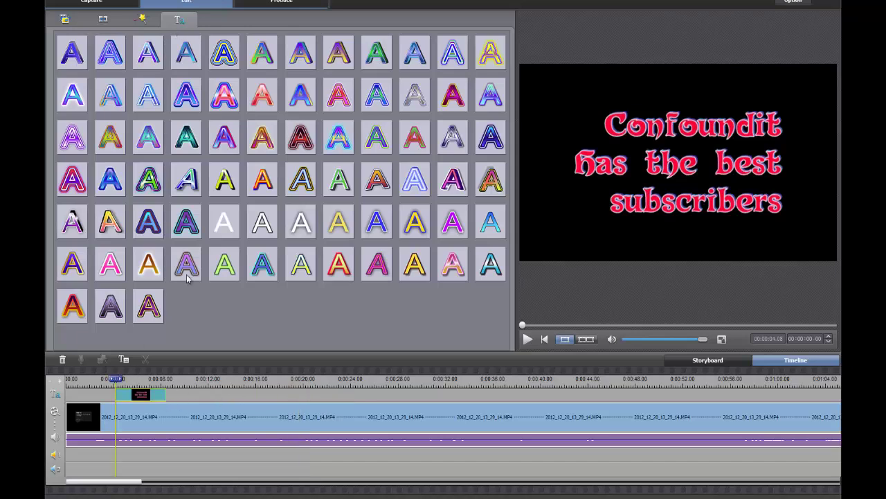
pyautogui.moveTo(115, 379); pyautogui.dragTo(136, 382)
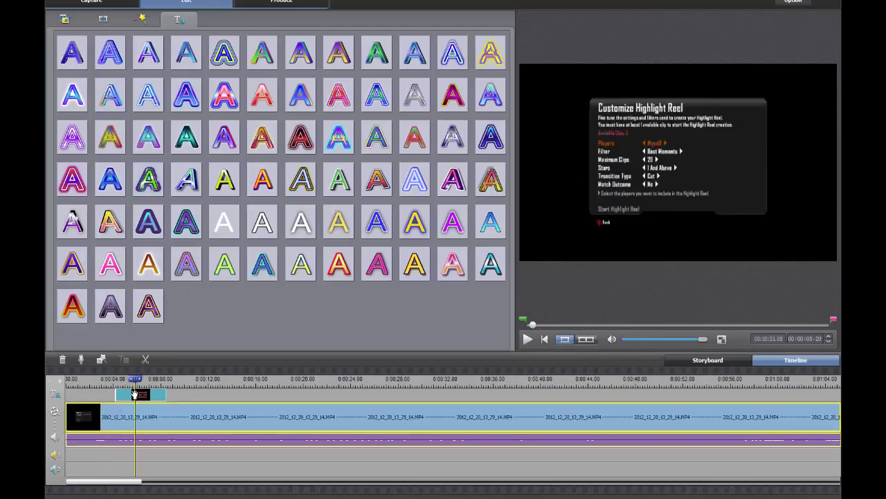
# Add the green tint effect to the video clip, then delete all its effects and show transitions
pyautogui.click(142, 19)
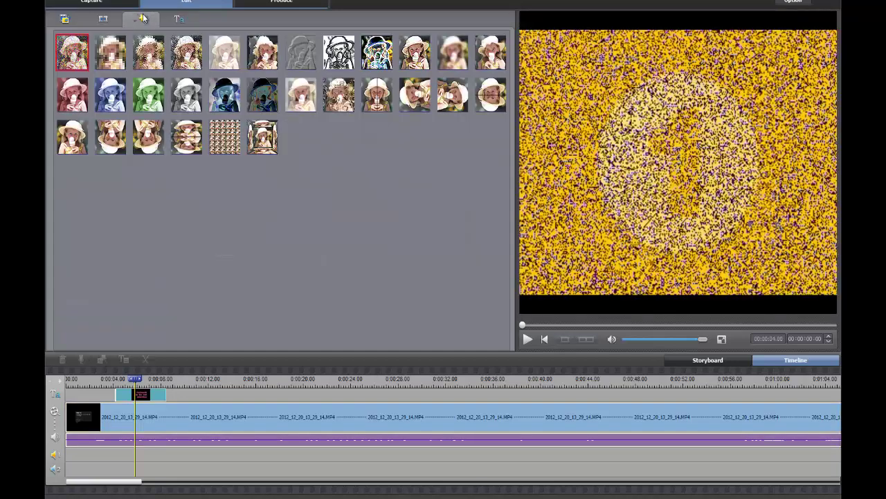
pyautogui.moveTo(148, 95); pyautogui.dragTo(171, 393)
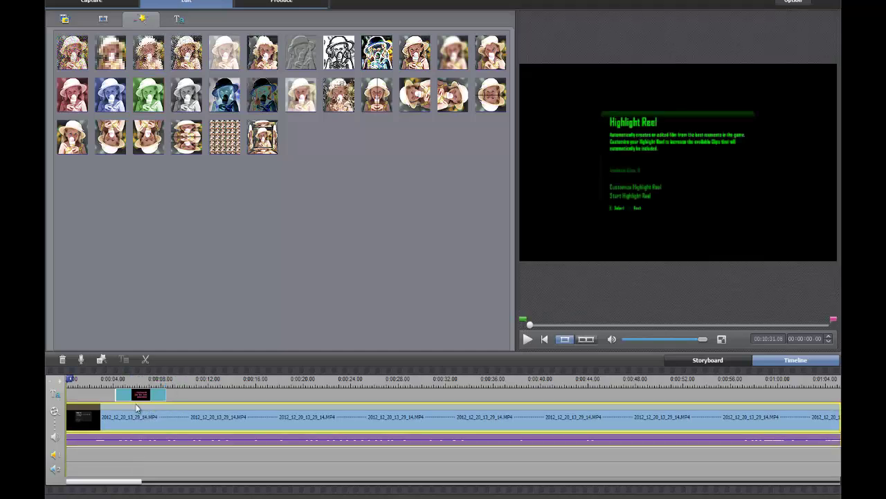
pyautogui.rightClick(138, 407)
pyautogui.click(177, 473)
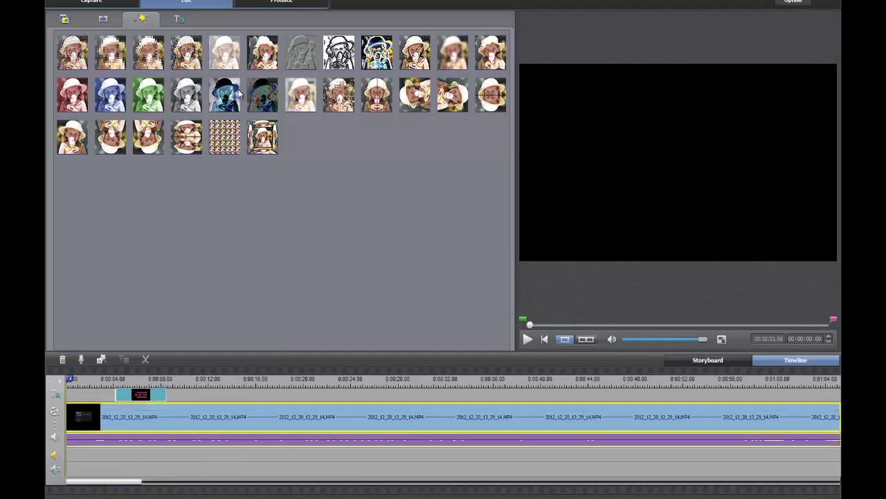
pyautogui.click(104, 20)
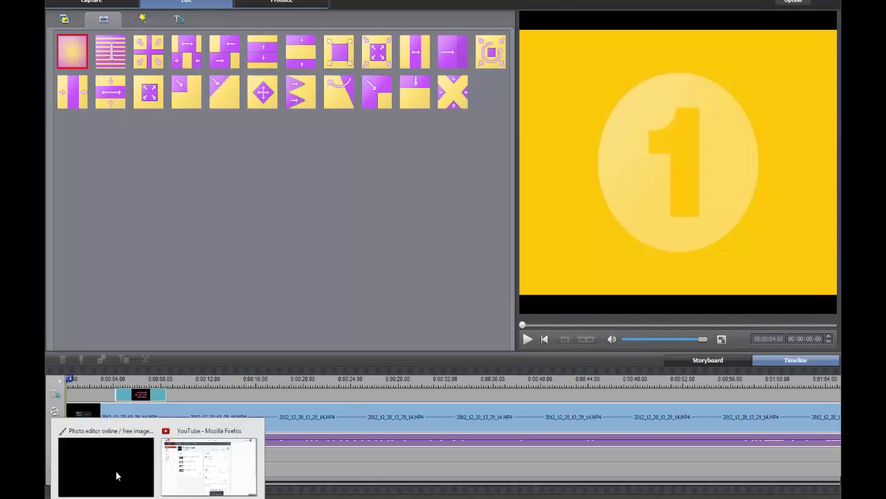
# In Pixlr, set up a new Movie 1080p (1920 × 1080) image named intro
pyautogui.click(117, 469)
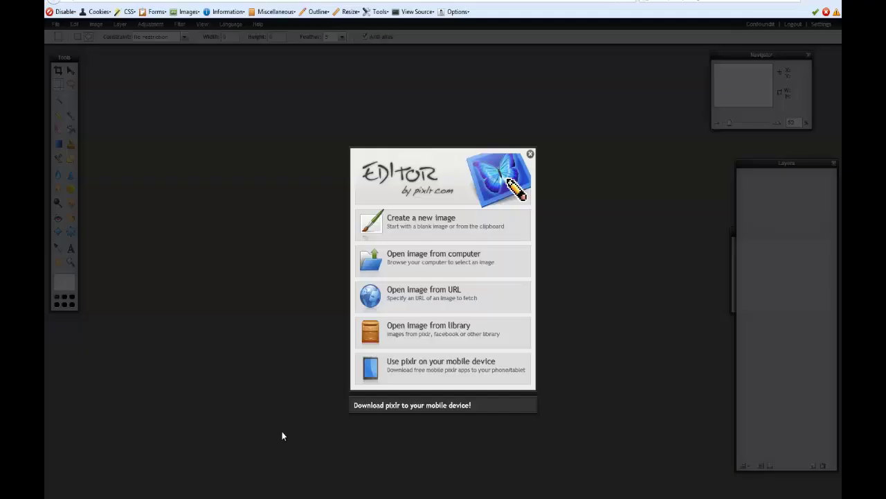
pyautogui.click(453, 223)
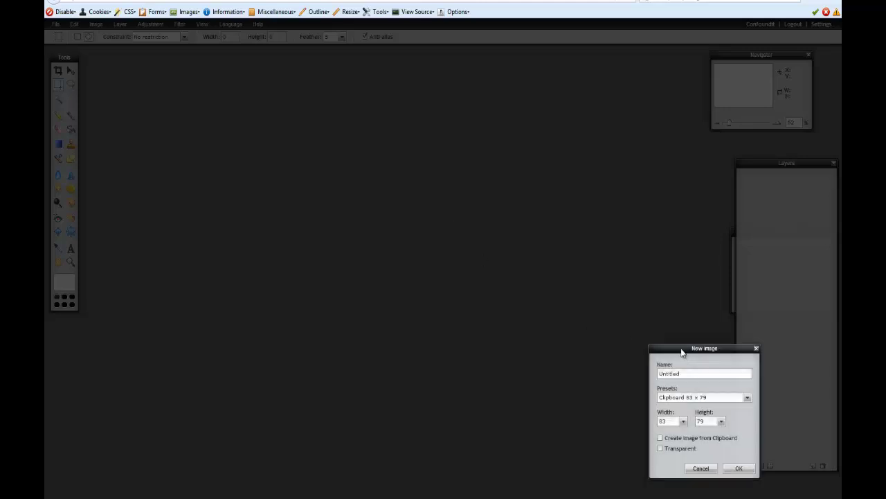
pyautogui.moveTo(681, 352); pyautogui.dragTo(731, 95)
pyautogui.click(796, 141)
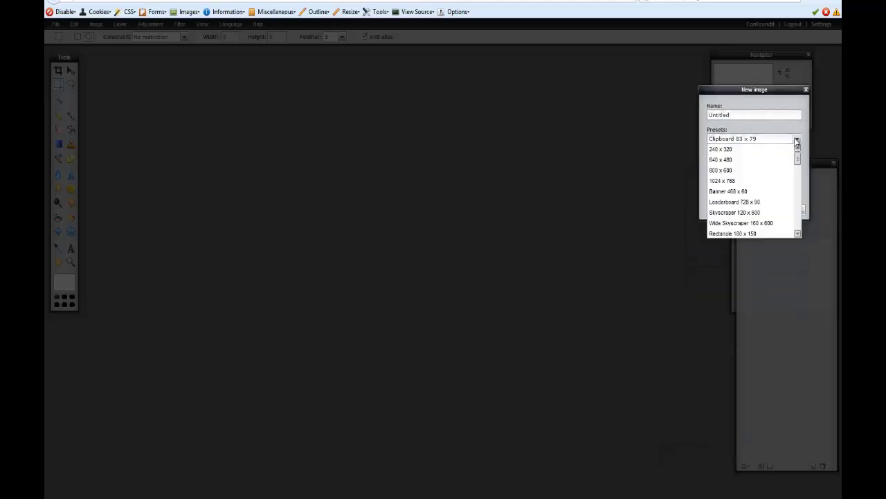
pyautogui.moveTo(797, 158); pyautogui.dragTo(800, 236)
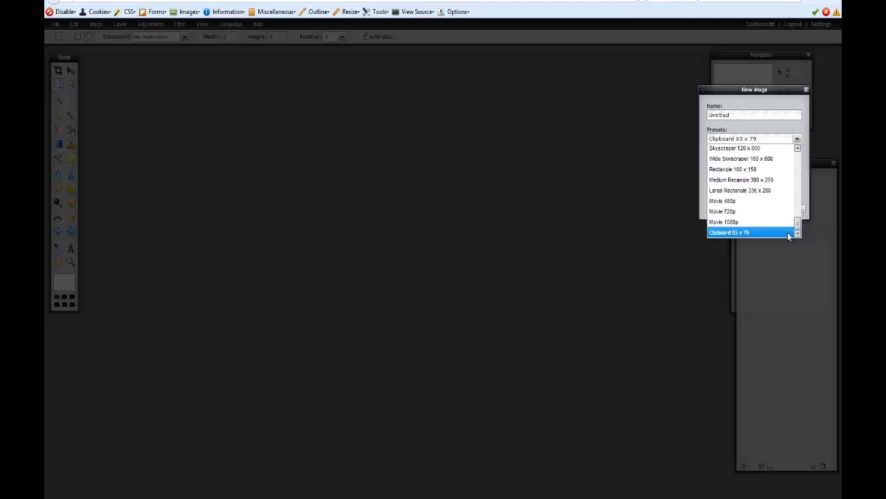
pyautogui.click(720, 222)
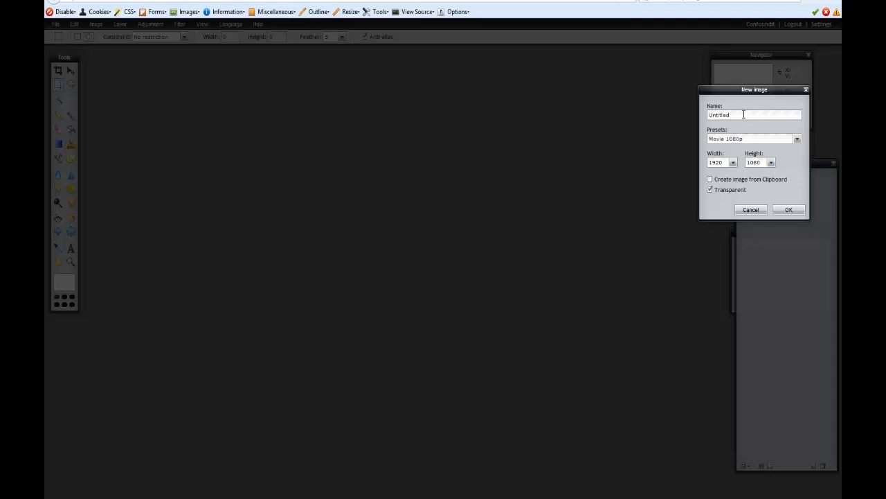
pyautogui.moveTo(744, 114); pyautogui.dragTo(671, 130)
pyautogui.write('inb')
pyautogui.write('ro')
# Create the transparent intro canvas, rearrange the History and Layers panels, and zoom out to fit
pyautogui.click(781, 212)
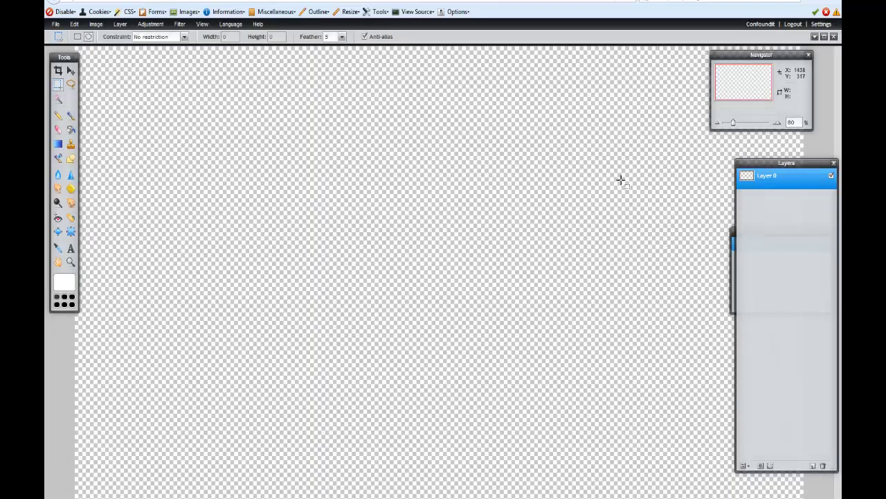
pyautogui.moveTo(779, 167); pyautogui.dragTo(681, 161)
pyautogui.moveTo(777, 231); pyautogui.dragTo(659, 58)
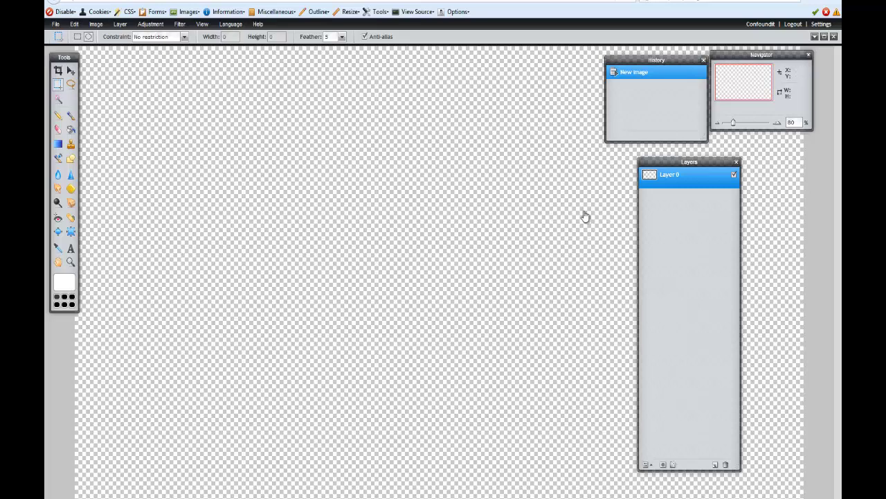
pyautogui.click(717, 123)
pyautogui.click(717, 124)
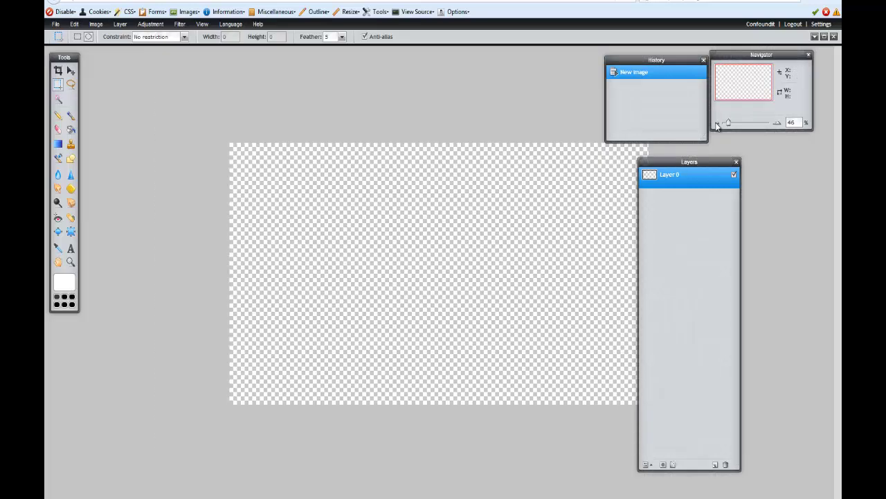
pyautogui.moveTo(688, 162); pyautogui.dragTo(711, 164)
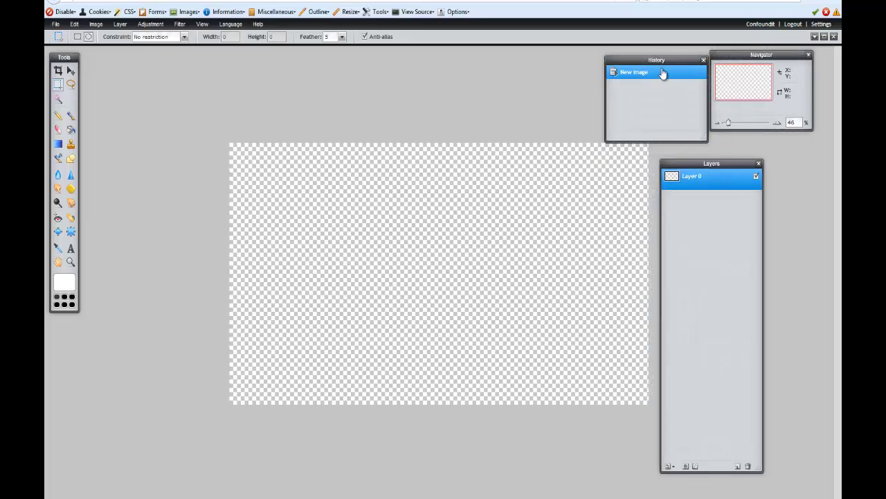
pyautogui.moveTo(663, 61); pyautogui.dragTo(668, 52)
pyautogui.moveTo(753, 57); pyautogui.dragTo(261, 58)
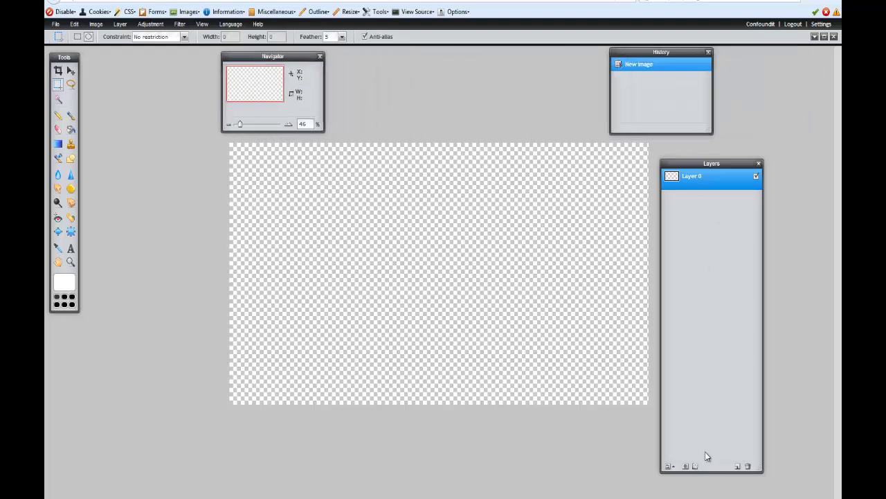
# Add an empty Layer 1, try a blue hue without keeping it, and select the Gradient tool
pyautogui.click(738, 466)
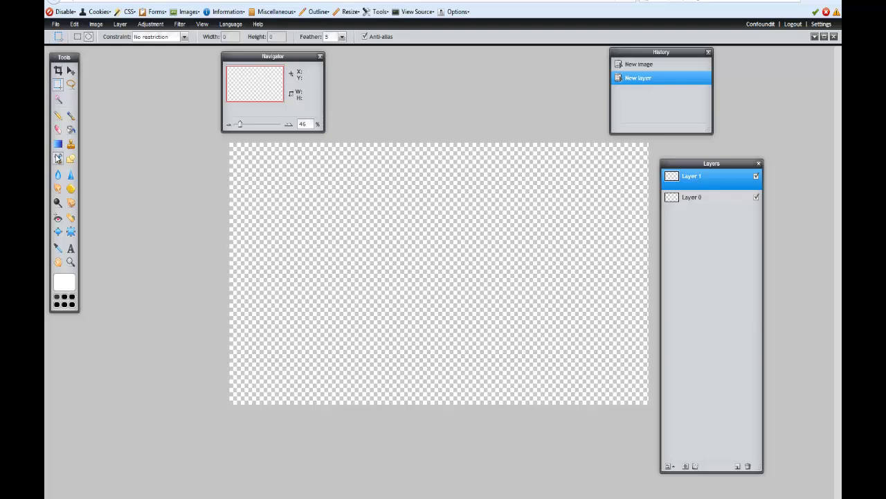
pyautogui.click(71, 128)
pyautogui.click(69, 285)
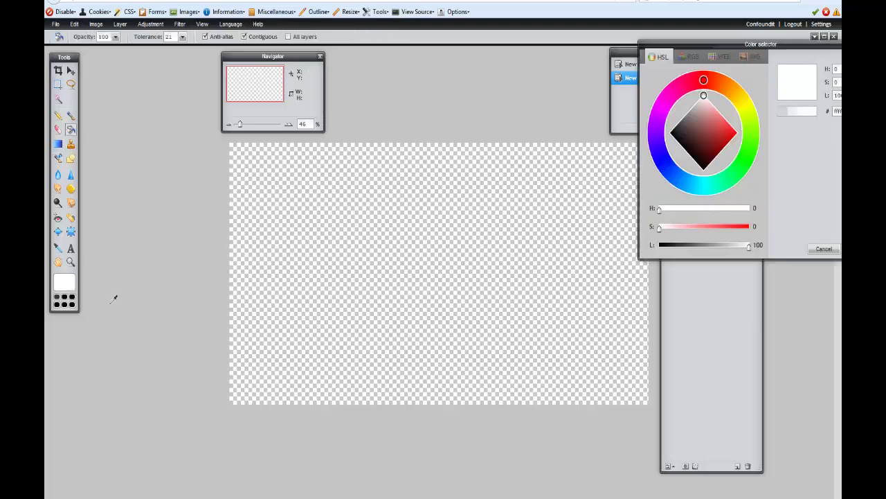
pyautogui.click(667, 161)
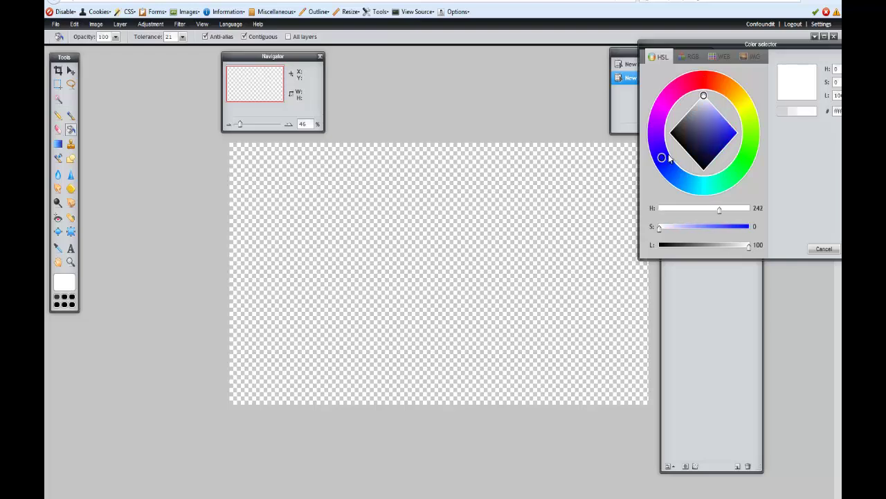
pyautogui.click(832, 248)
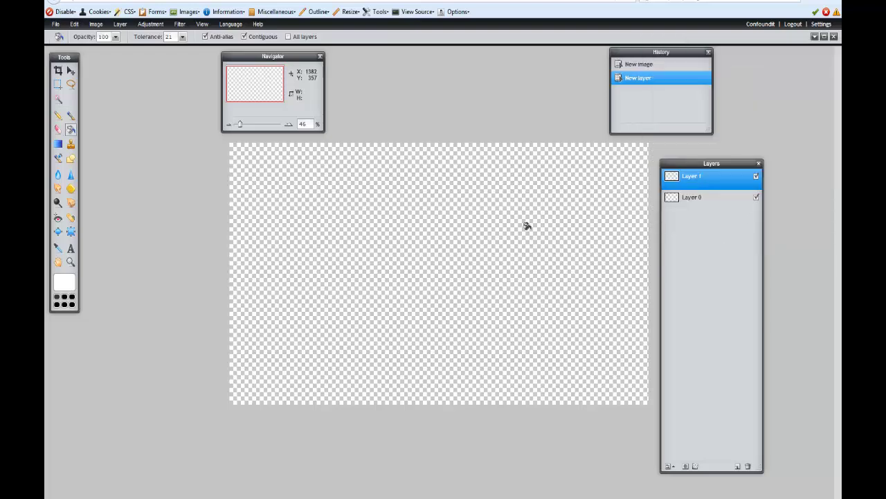
pyautogui.click(58, 144)
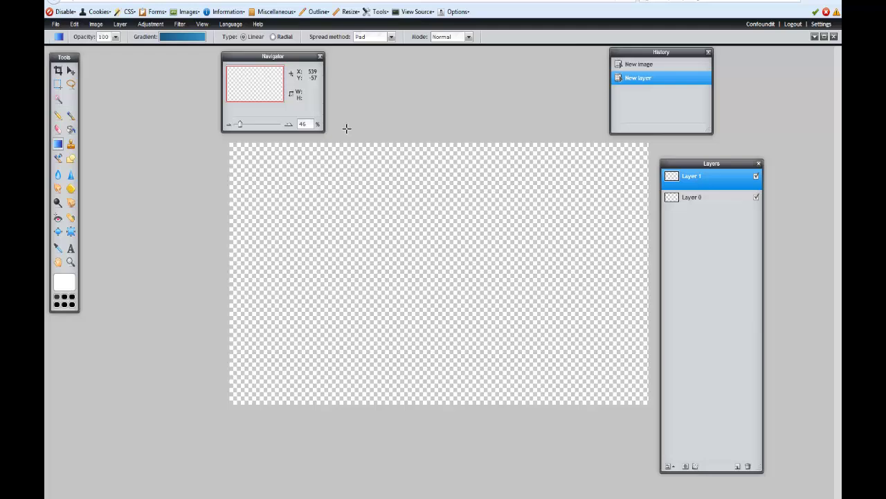
# Fill Layer 1 with a vertical blue gradient, dark at the top and lighter at the bottom
pyautogui.moveTo(344, 129); pyautogui.dragTo(346, 418)
pyautogui.rightClick(347, 418)
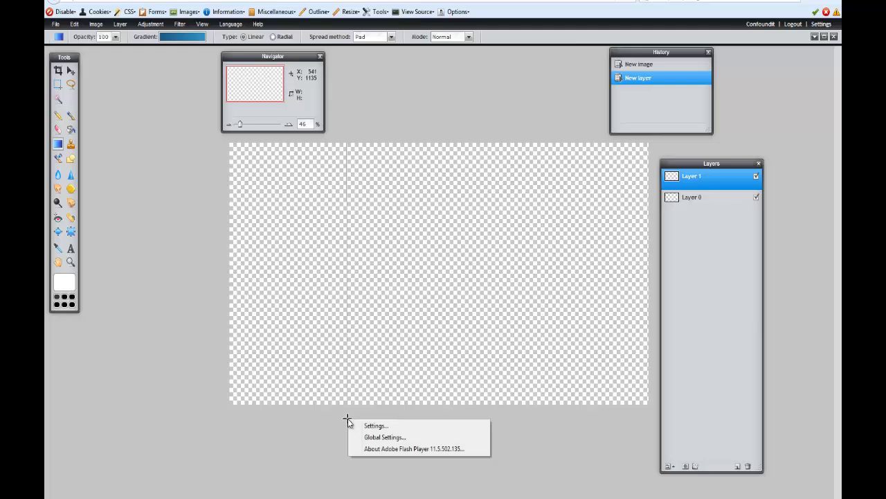
pyautogui.click(347, 420)
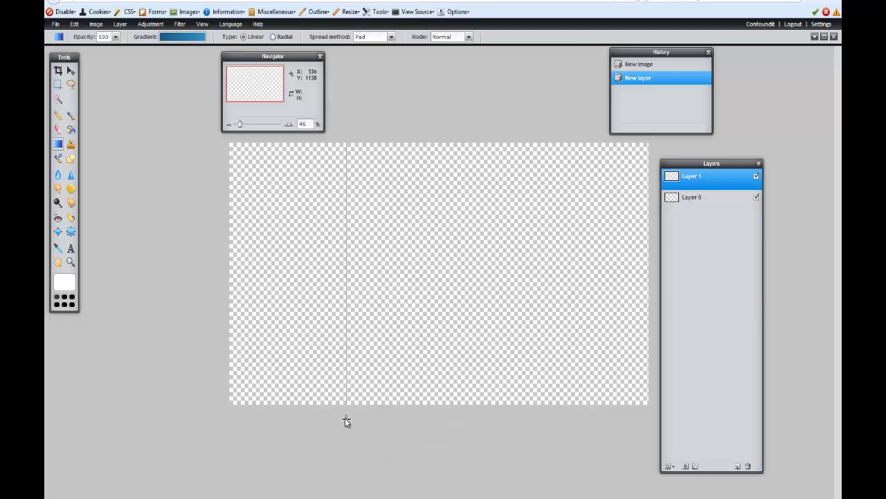
pyautogui.moveTo(340, 129); pyautogui.dragTo(341, 411)
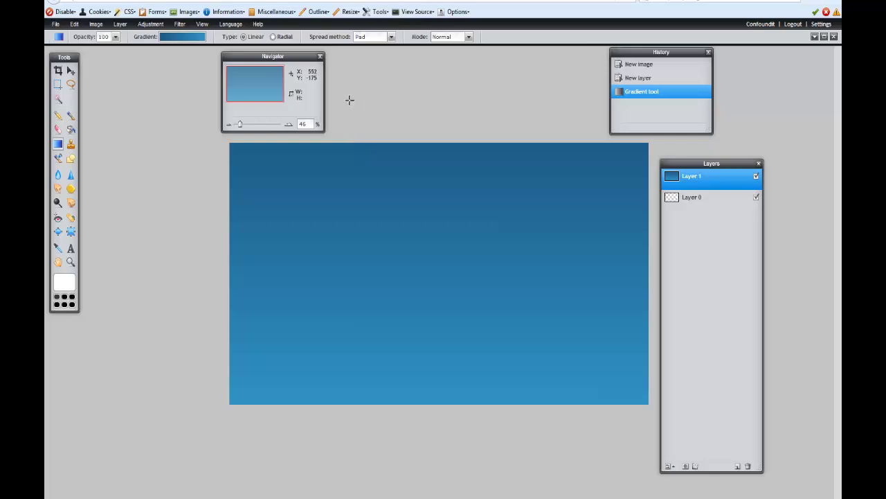
# Apply a horizontal Water swirl filter (amount 32, size 167) to Layer 1
pyautogui.click(179, 24)
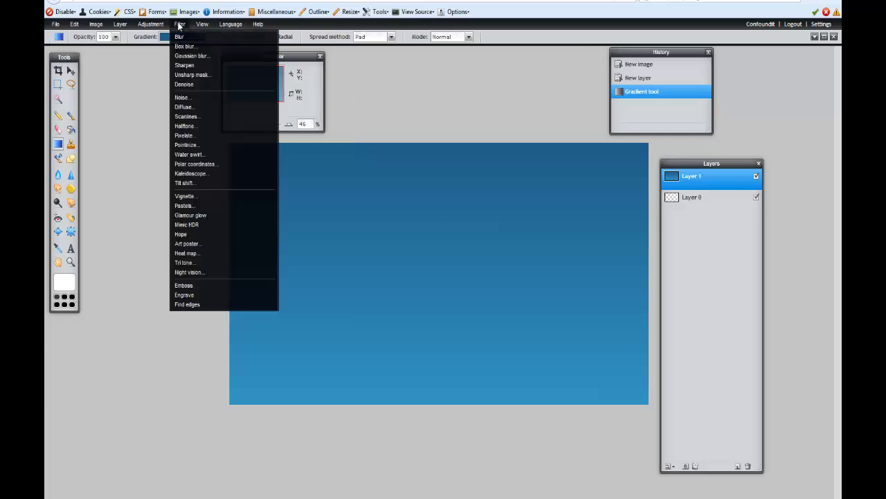
pyautogui.click(190, 153)
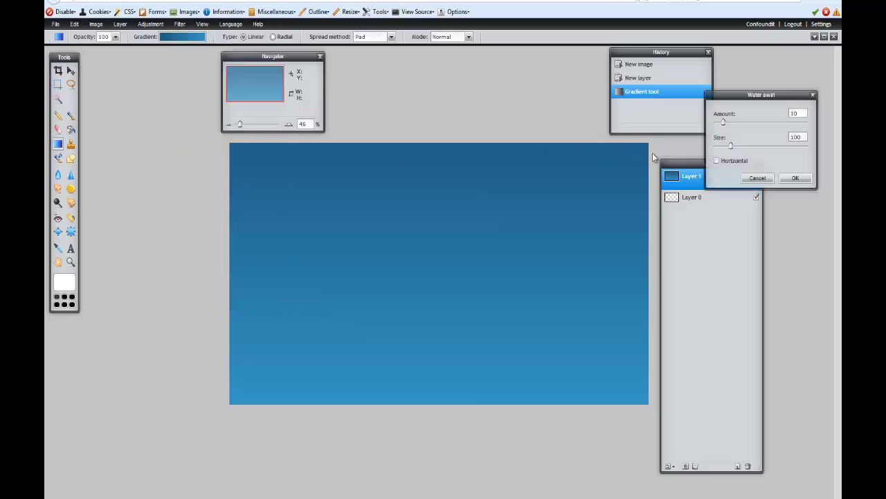
pyautogui.click(726, 162)
pyautogui.moveTo(731, 124); pyautogui.dragTo(741, 146)
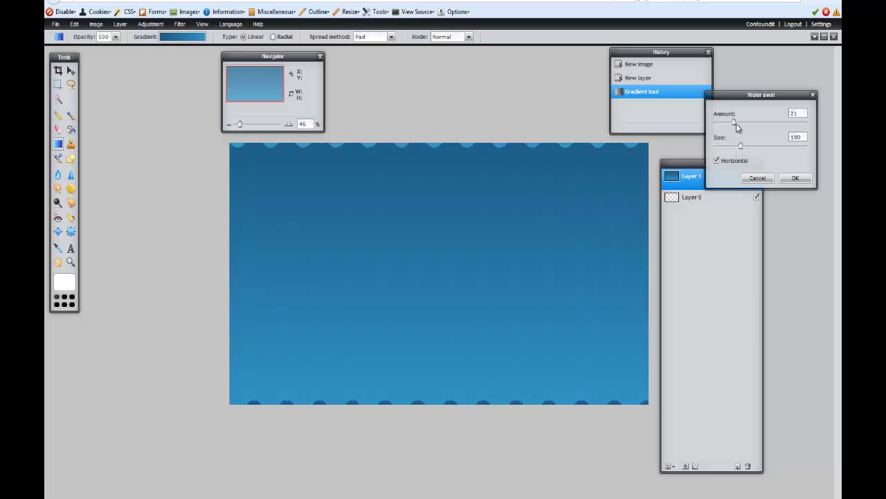
pyautogui.moveTo(733, 123); pyautogui.dragTo(744, 147)
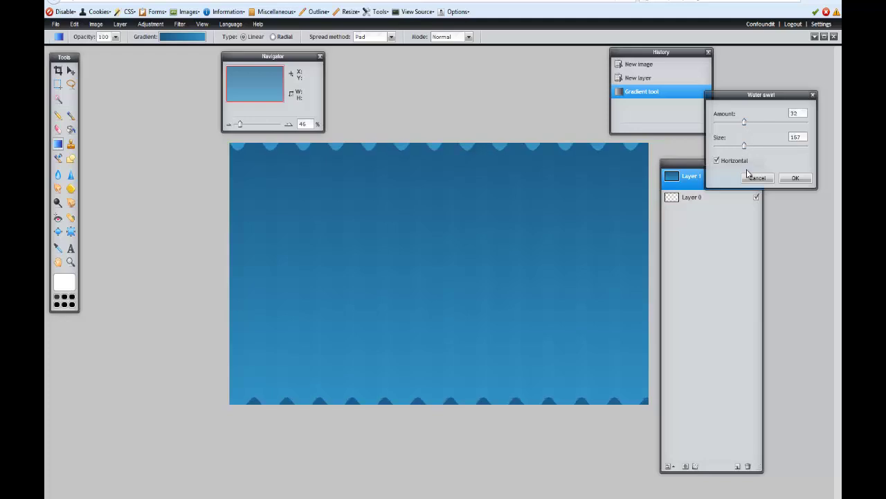
pyautogui.click(796, 179)
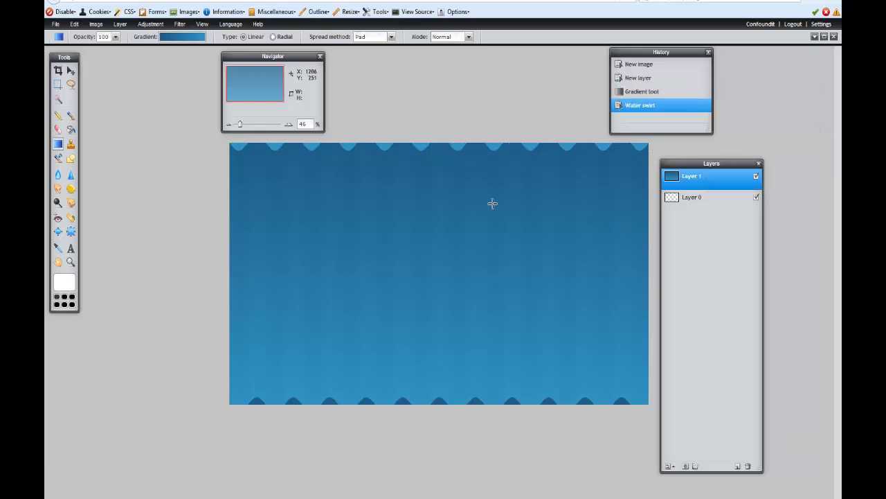
# Stretch the Layer 1 gradient upward with Free transform so its wavy edges leave the canvas, and apply it
pyautogui.hotkey('ctrl', 't')
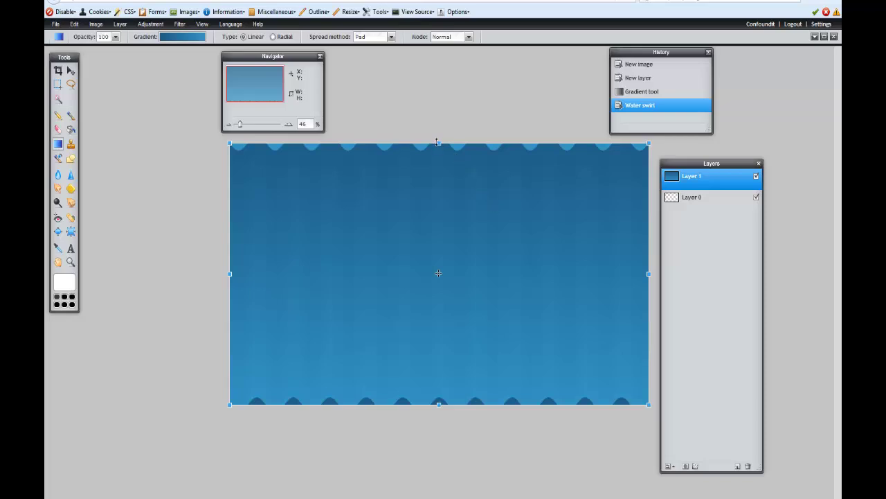
pyautogui.moveTo(438, 142); pyautogui.dragTo(438, 131)
pyautogui.click(442, 102)
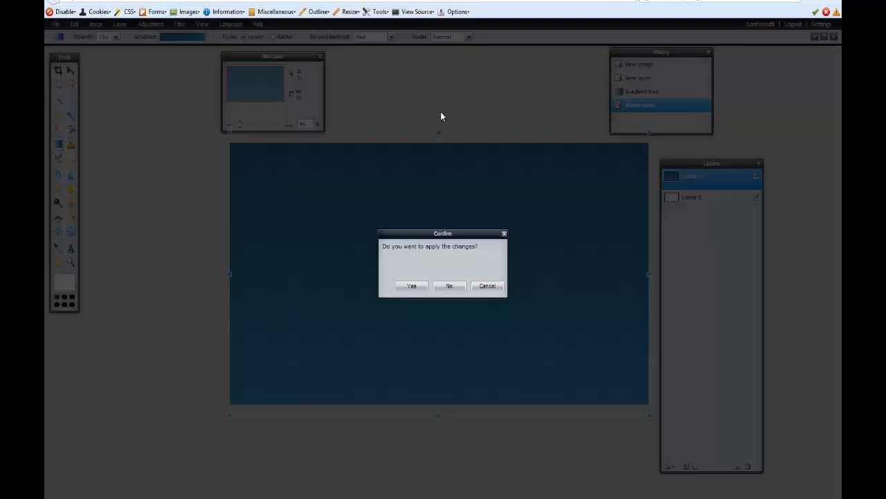
pyautogui.click(416, 286)
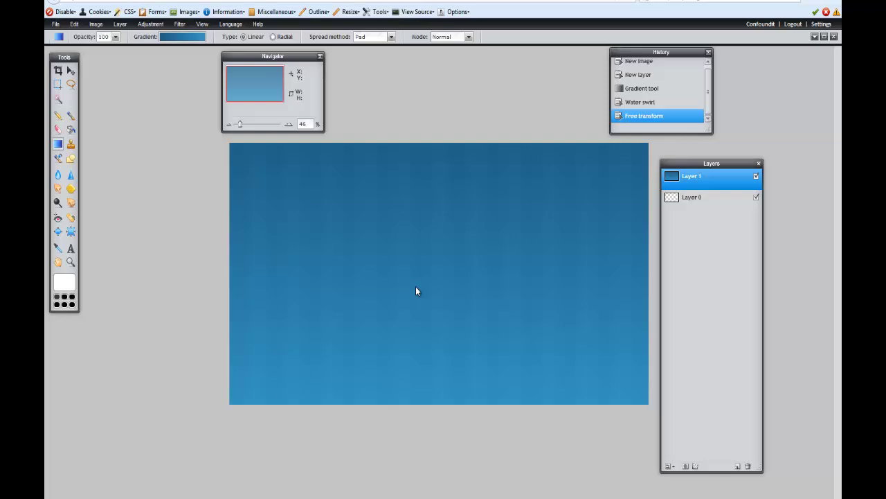
# Browse the Edit and Image menus on the way to the Filter menu
pyautogui.click(74, 25)
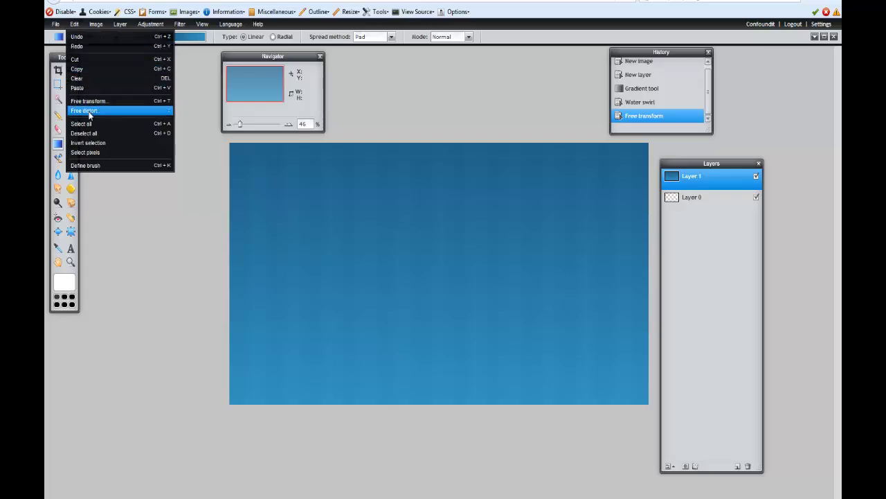
pyautogui.click(96, 25)
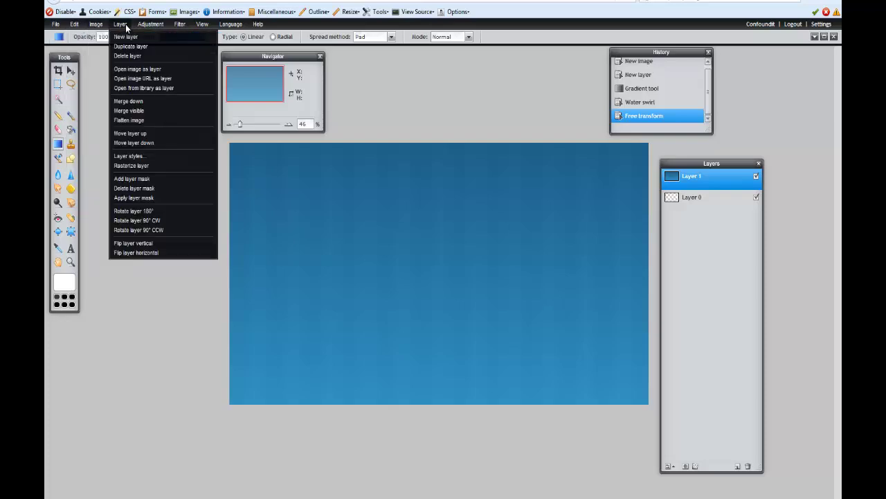
pyautogui.moveTo(156, 26)
pyautogui.moveTo(258, 25)
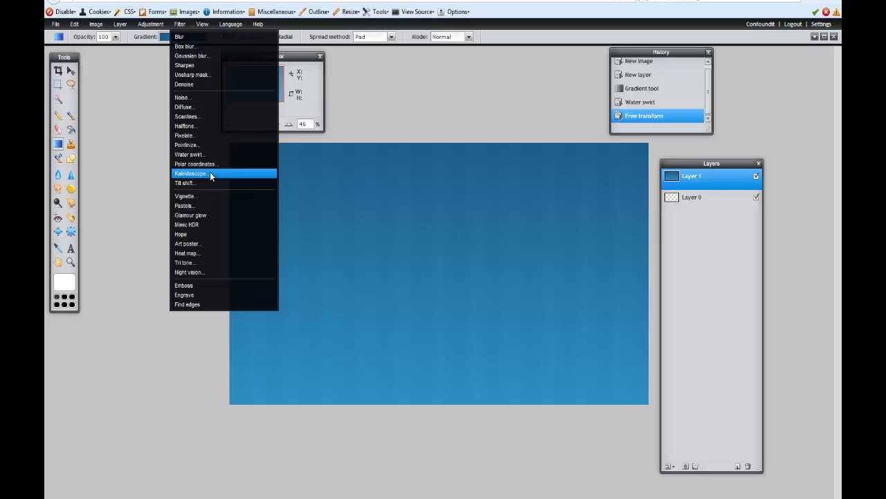
# Apply a monochromatic Noise filter with amount 5 to the blue gradient
pyautogui.click(189, 98)
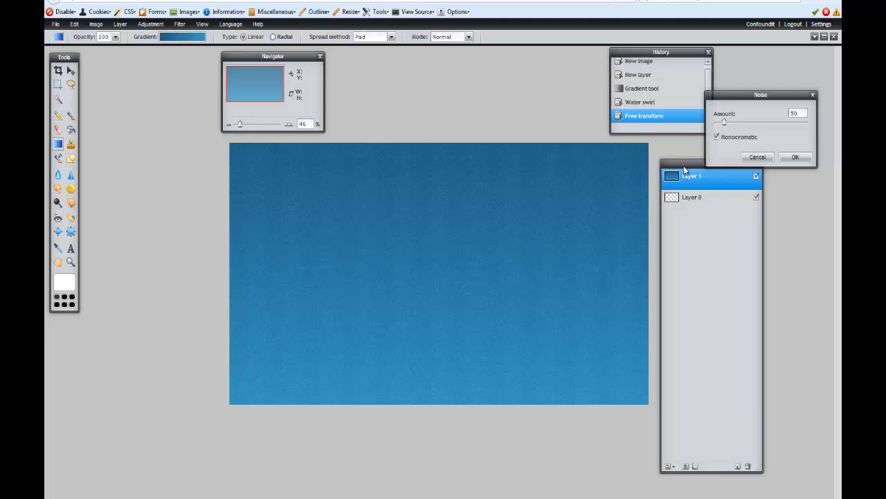
pyautogui.moveTo(732, 100); pyautogui.dragTo(147, 242)
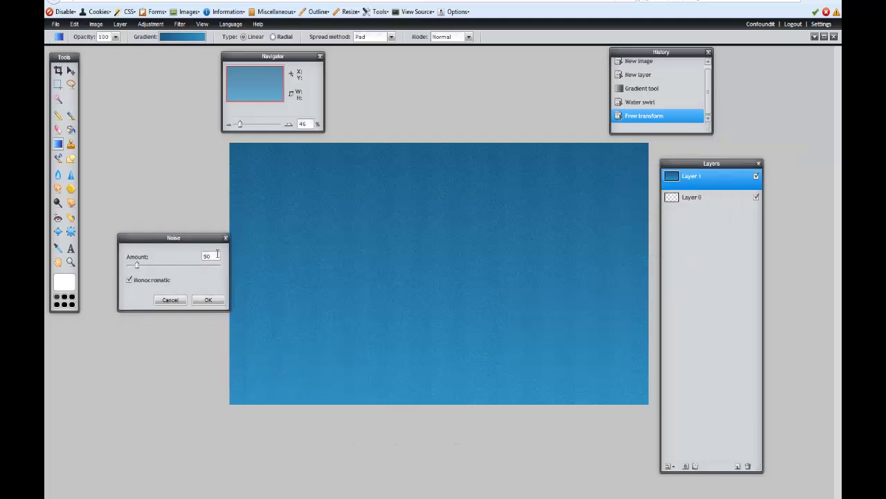
pyautogui.moveTo(217, 255); pyautogui.dragTo(167, 268)
pyautogui.write('5')
pyautogui.click(208, 299)
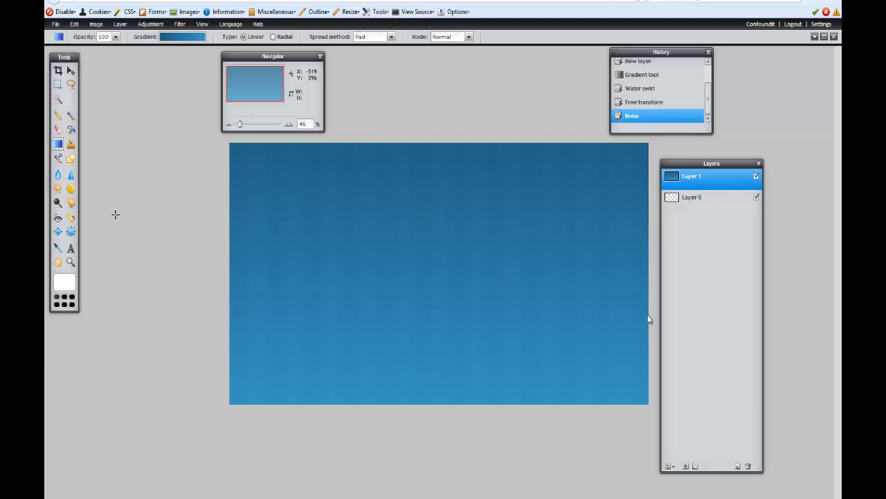
# On a new layer, add white 'Puffins' text in Roland Regular size 130 and move it toward the centre
pyautogui.click(738, 466)
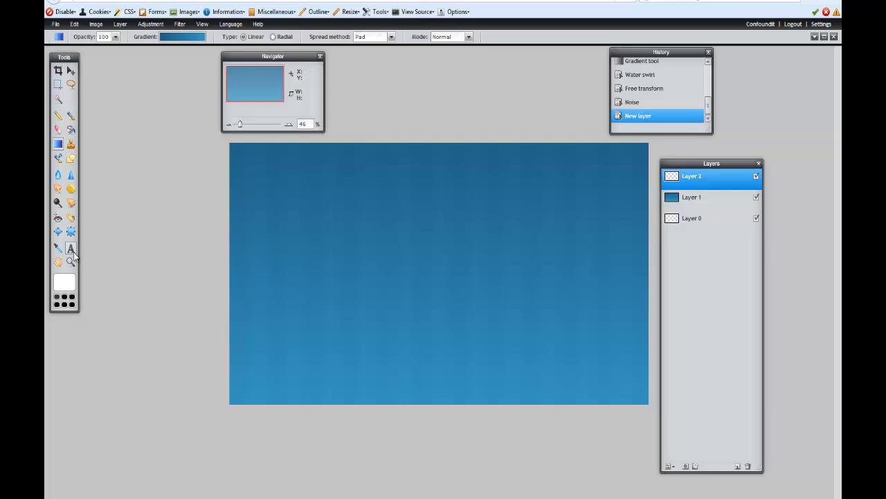
pyautogui.click(71, 248)
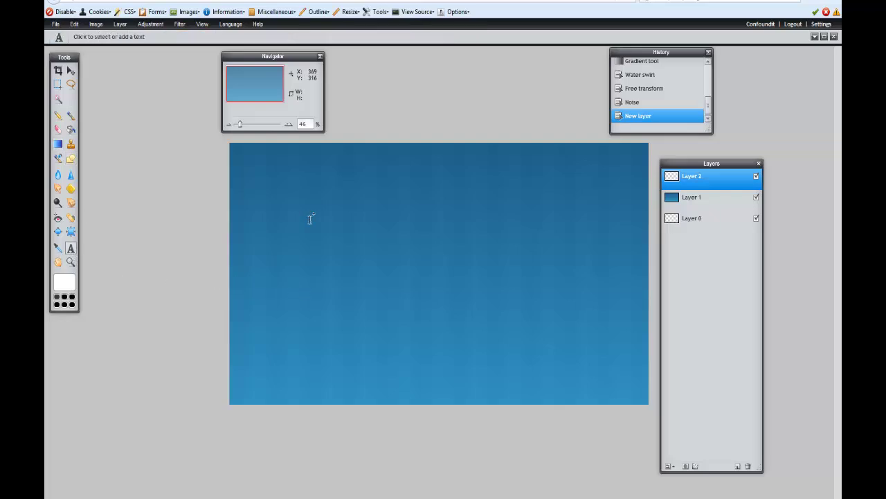
pyautogui.click(375, 259)
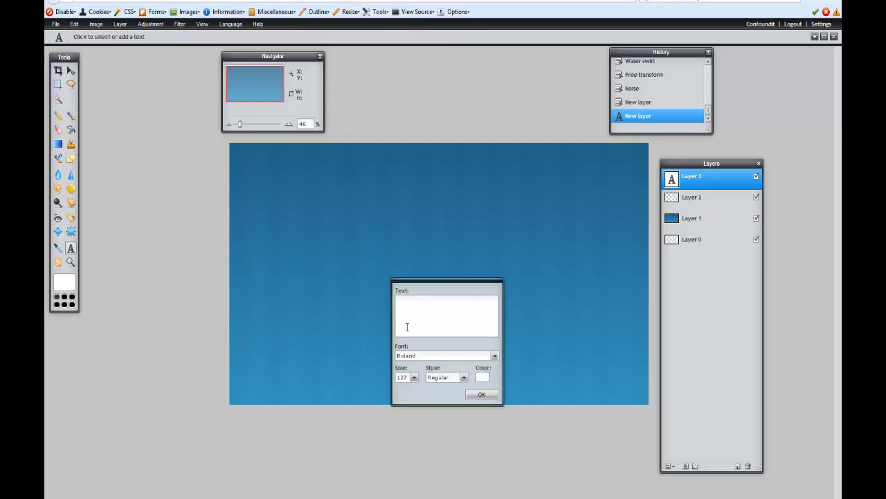
pyautogui.moveTo(414, 382); pyautogui.dragTo(436, 392)
pyautogui.click(463, 378)
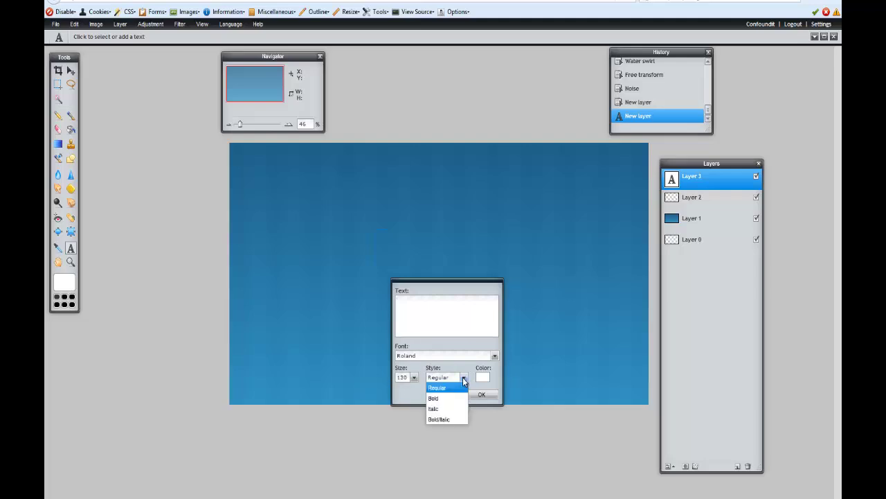
pyautogui.click(460, 376)
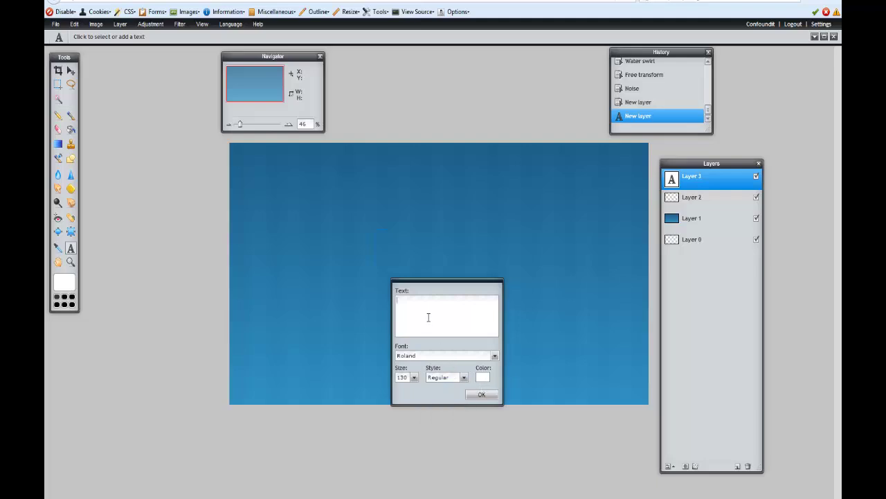
pyautogui.write('Puffins')
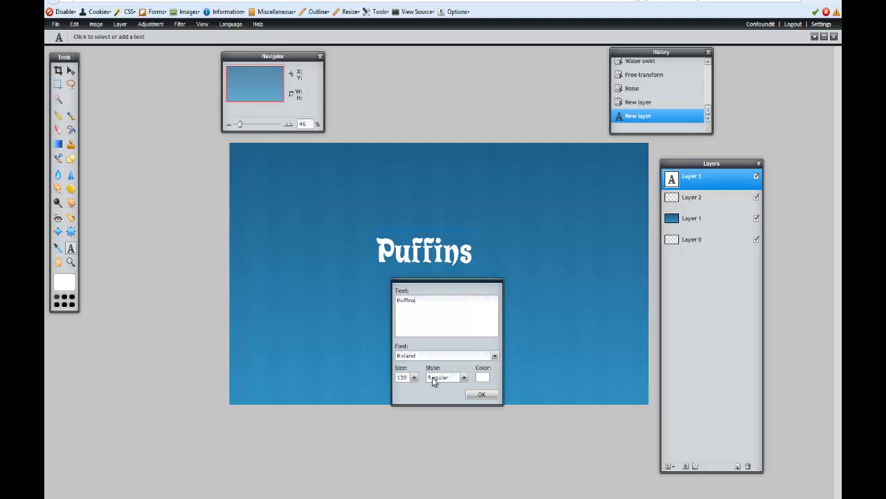
pyautogui.click(471, 395)
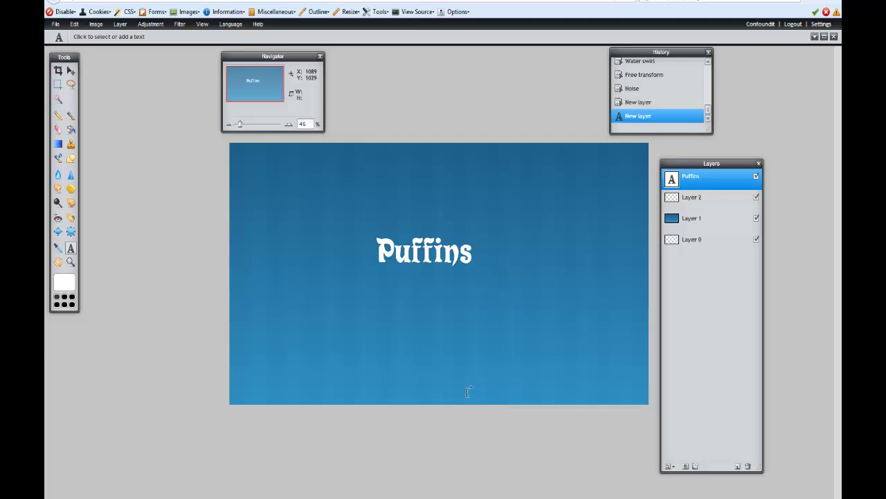
pyautogui.press('v')
pyautogui.moveTo(426, 253); pyautogui.dragTo(451, 284)
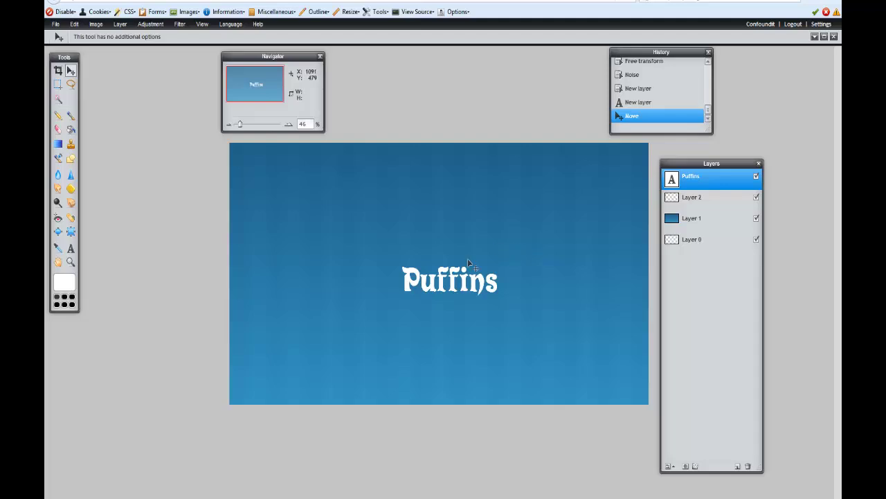
# Rasterize the Puffins layer and enlarge it with Free transform to fill the canvas centre
pyautogui.rightClick(718, 189)
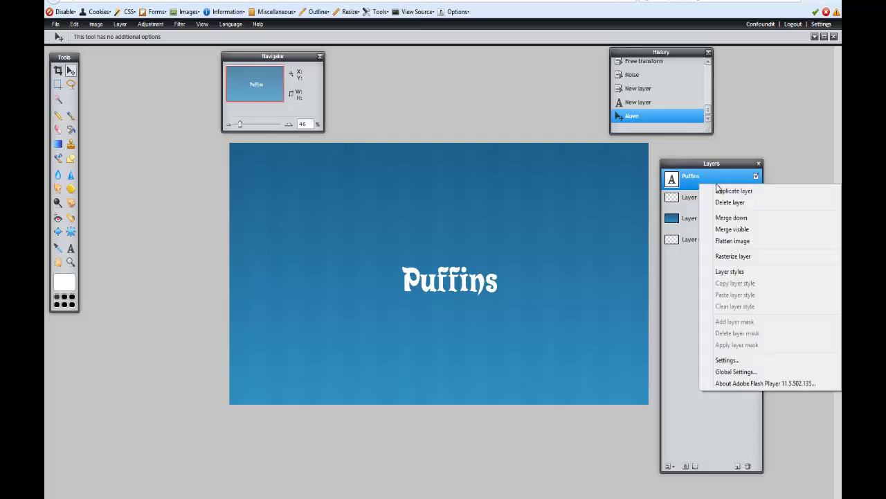
pyautogui.click(728, 256)
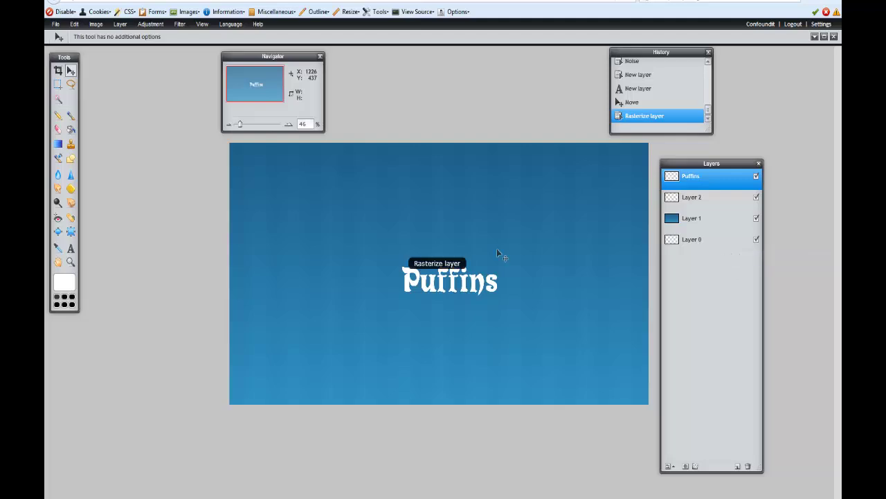
pyautogui.hotkey('ctrl', 't')
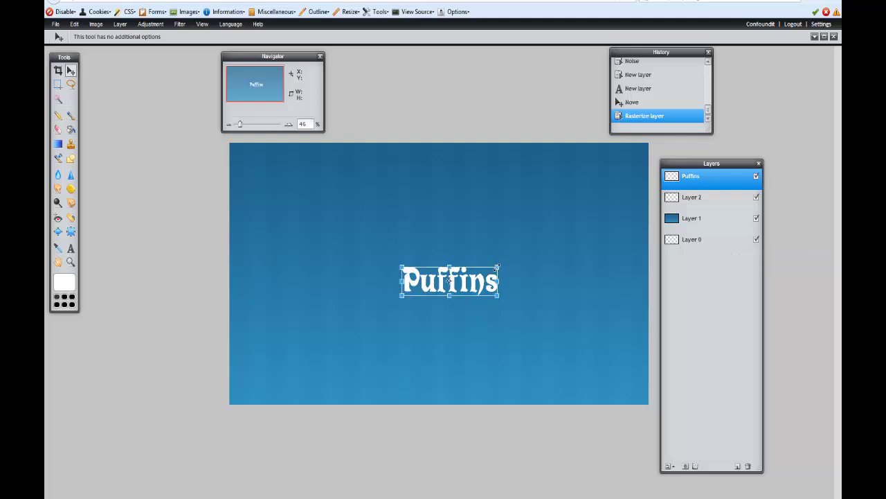
pyautogui.moveTo(498, 267); pyautogui.dragTo(577, 216)
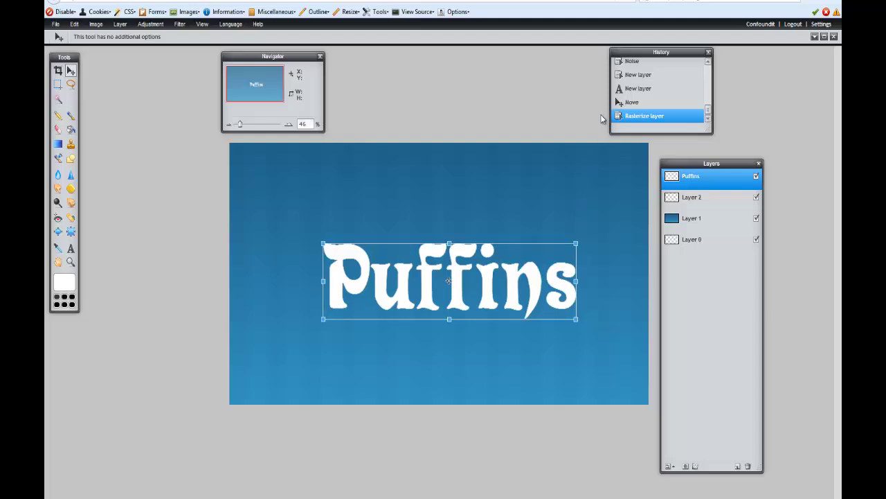
pyautogui.click(432, 90)
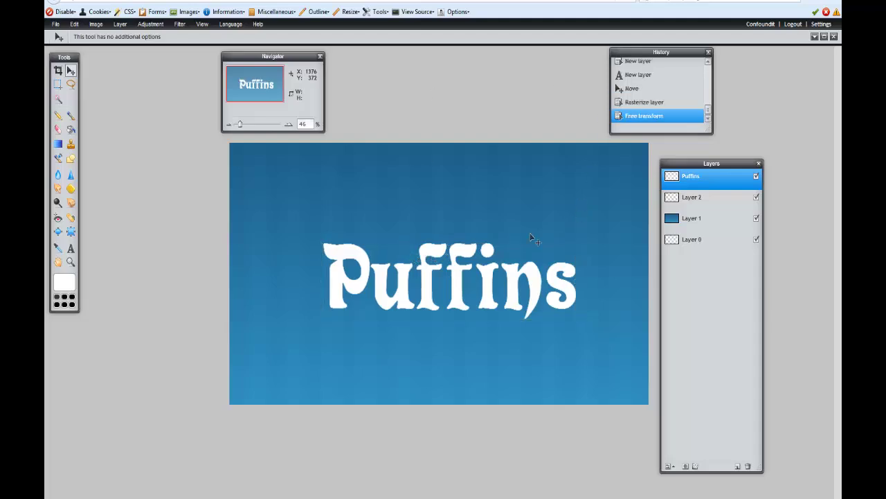
# Select the dot of the i with the Elliptical Marquee and cut it out
pyautogui.click(59, 85)
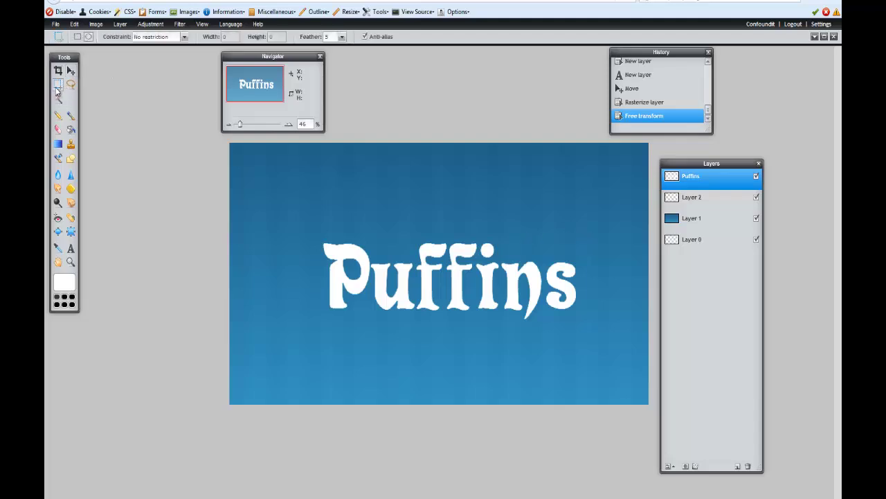
pyautogui.click(89, 38)
pyautogui.moveTo(479, 240); pyautogui.dragTo(500, 265)
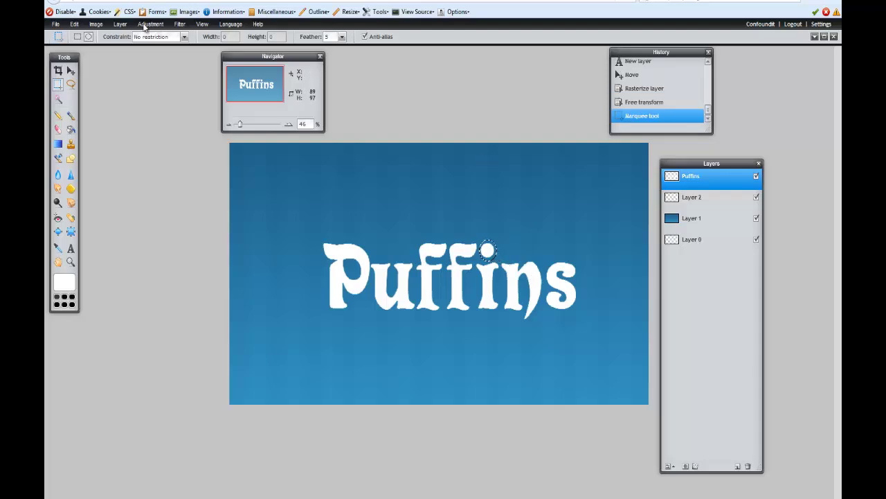
pyautogui.click(74, 25)
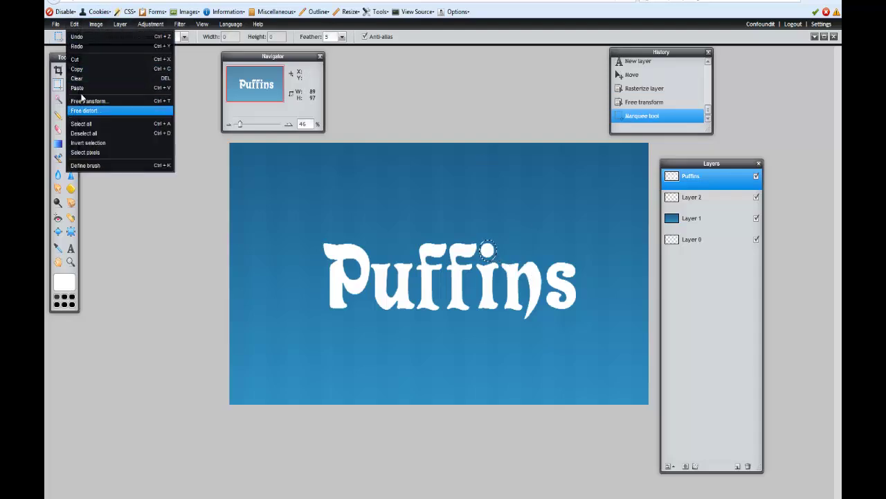
pyautogui.click(80, 60)
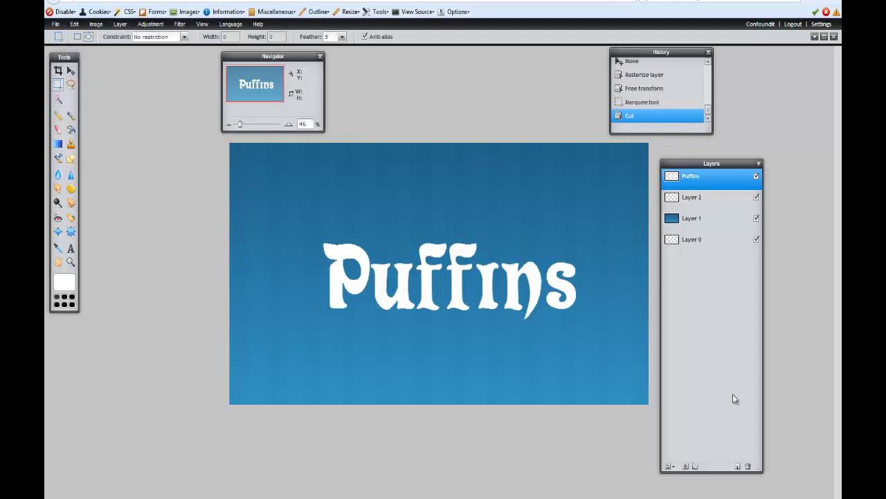
# Paste the cut dot onto a new layer and position it back over the i
pyautogui.click(738, 466)
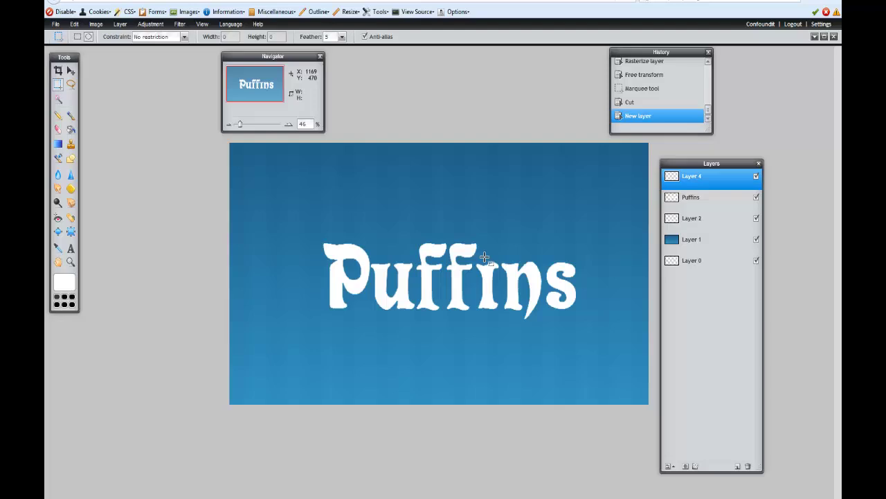
pyautogui.click(74, 24)
pyautogui.click(89, 87)
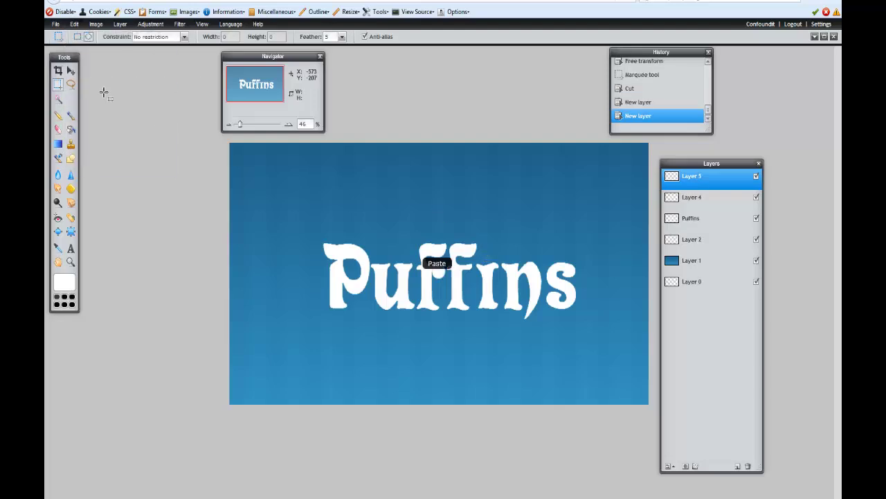
pyautogui.press('v')
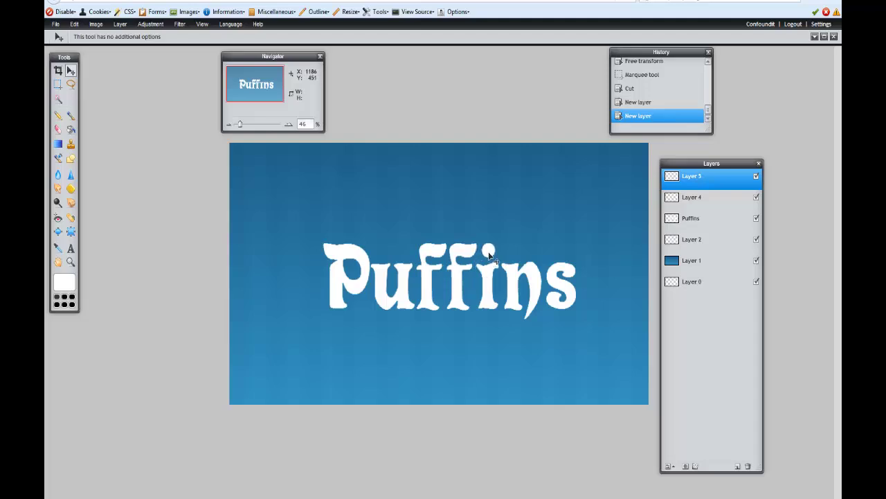
pyautogui.click(490, 258)
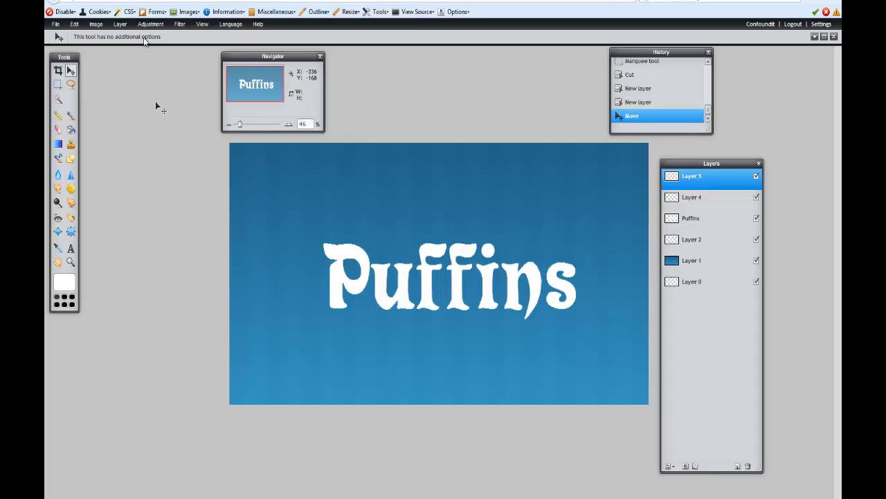
# Soften the pasted dot with Blur and then a Gaussian blur of amount 10
pyautogui.click(179, 23)
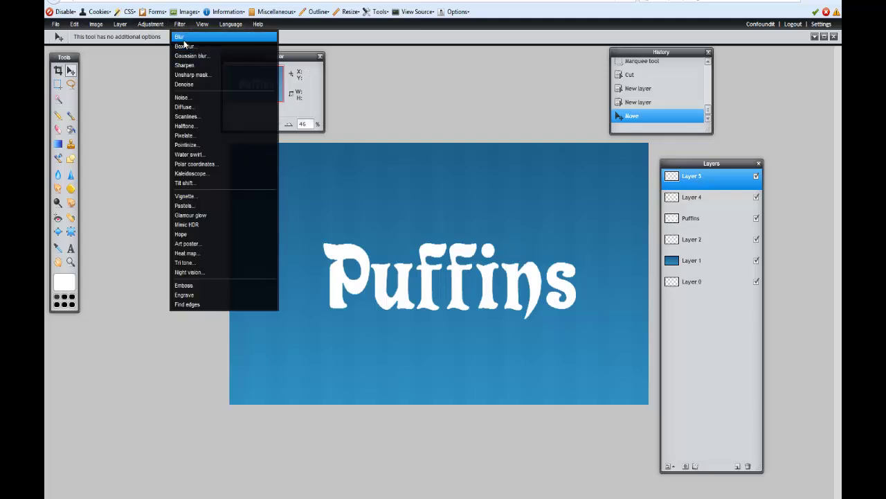
pyautogui.click(183, 40)
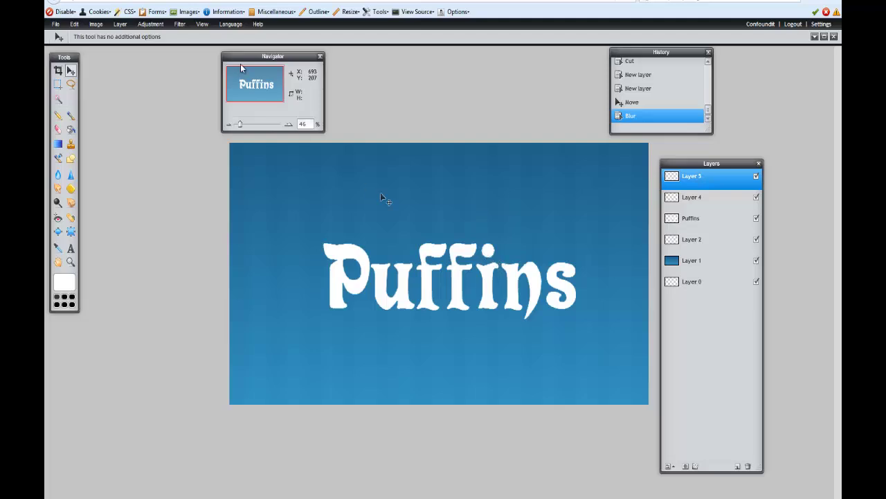
pyautogui.click(179, 25)
pyautogui.click(180, 25)
pyautogui.click(179, 25)
pyautogui.click(194, 55)
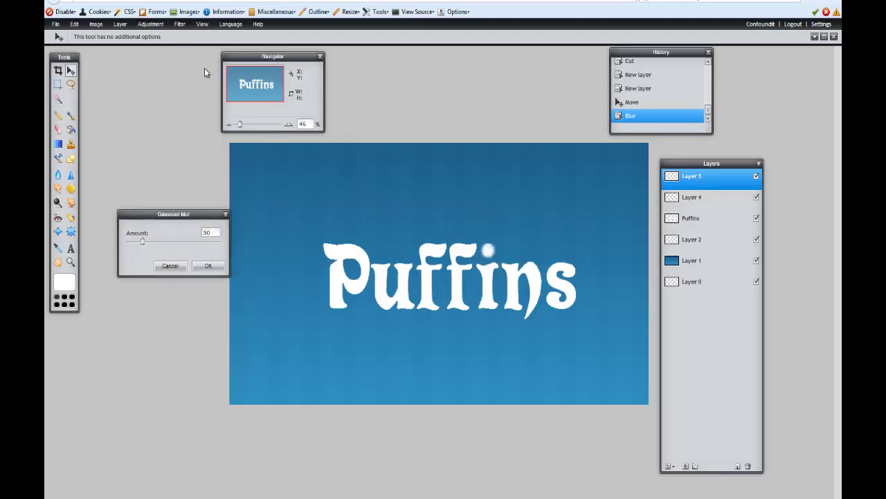
pyautogui.press('Tab')
pyautogui.write('10')
pyautogui.click(203, 268)
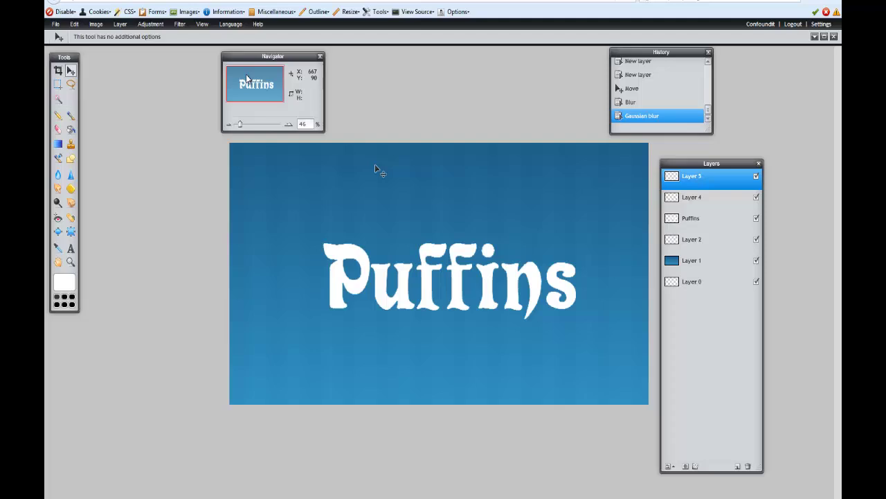
# Try a horizontal Water swirl on the dot, cancel it, and hide Layer 5
pyautogui.click(180, 25)
pyautogui.click(194, 156)
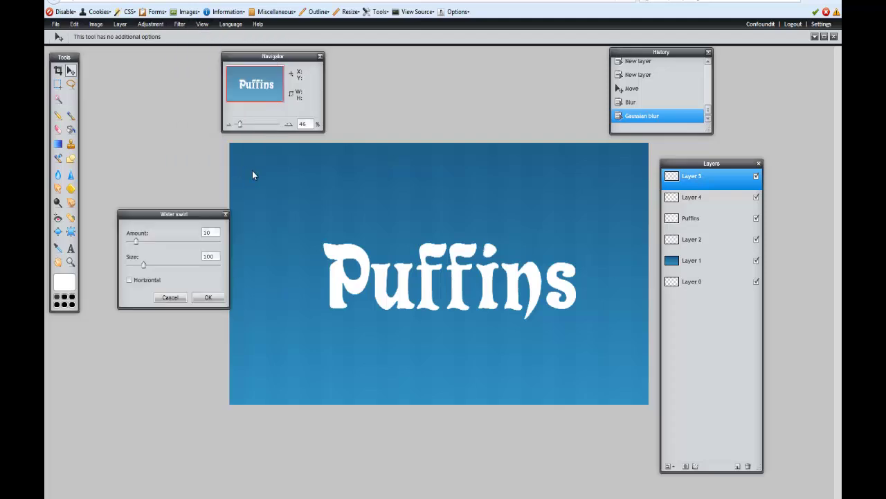
pyautogui.click(129, 280)
pyautogui.moveTo(155, 242); pyautogui.dragTo(130, 267)
pyautogui.click(170, 297)
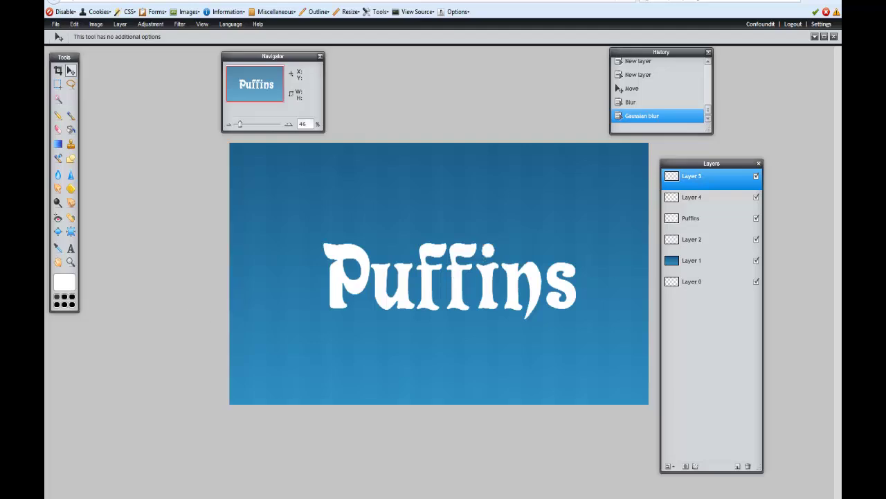
pyautogui.click(756, 177)
# Paint a soft white brush dab above the i on a new layer
pyautogui.click(738, 468)
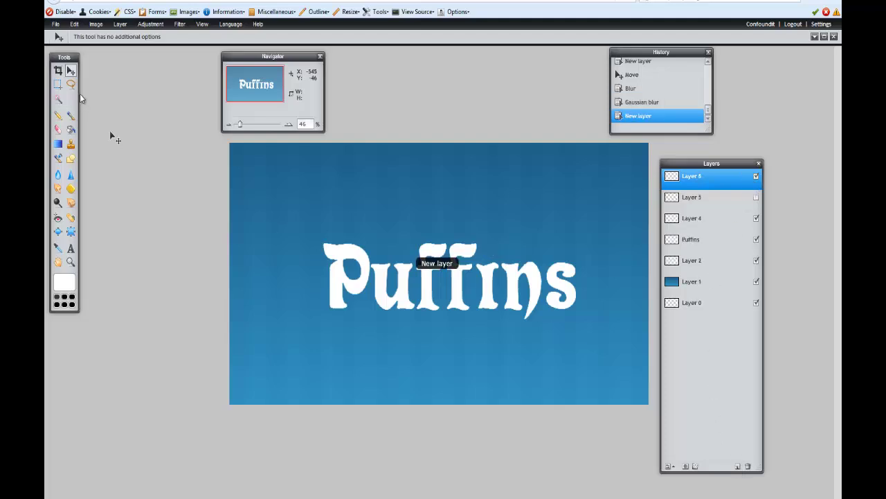
pyautogui.click(71, 117)
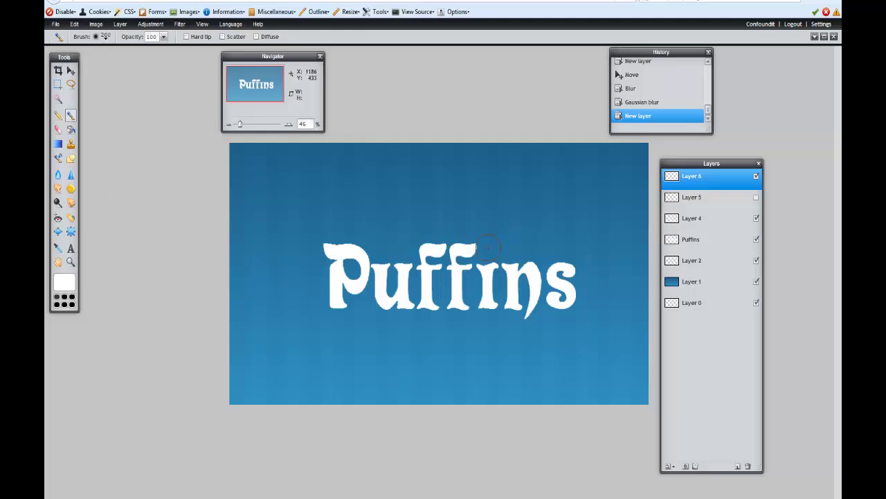
pyautogui.click(489, 248)
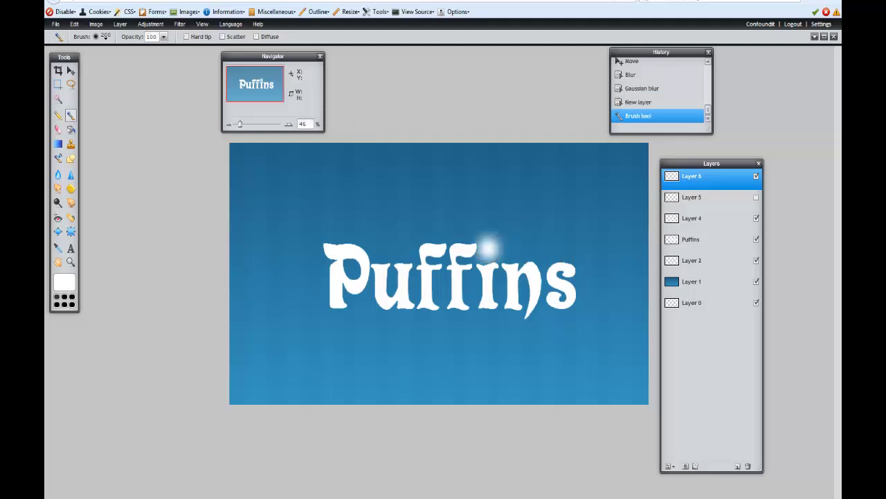
# Set up a Water swirl on the dab with Amount 33 and Size 91
pyautogui.click(185, 26)
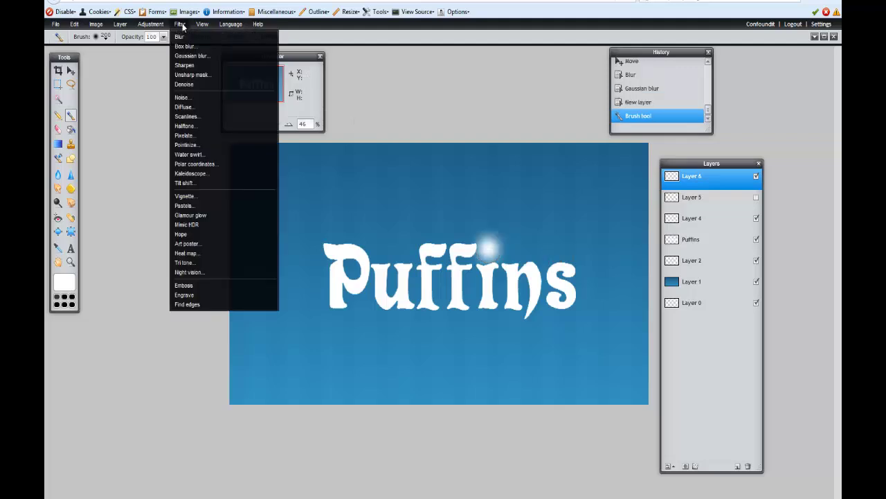
pyautogui.click(198, 157)
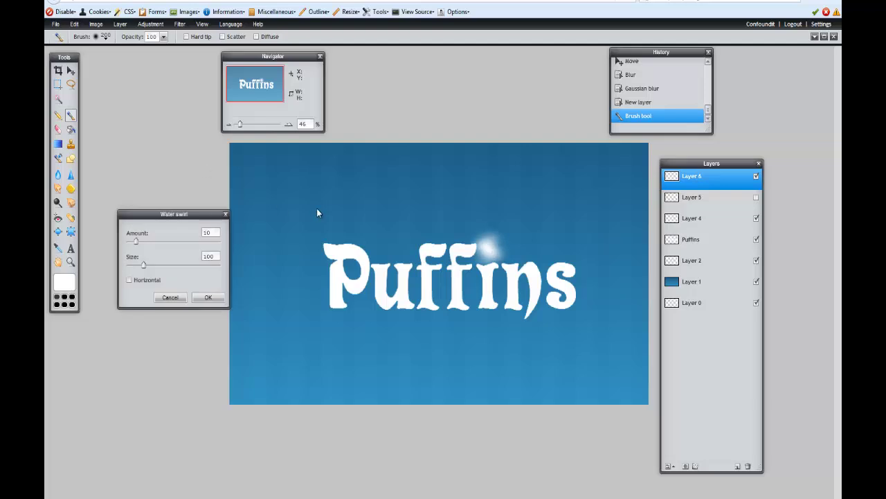
pyautogui.click(140, 280)
pyautogui.moveTo(141, 243); pyautogui.dragTo(154, 244)
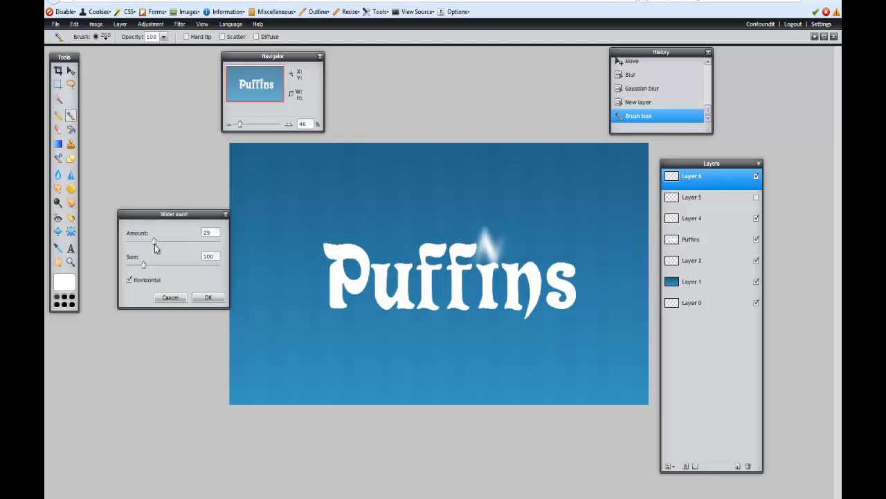
pyautogui.click(130, 279)
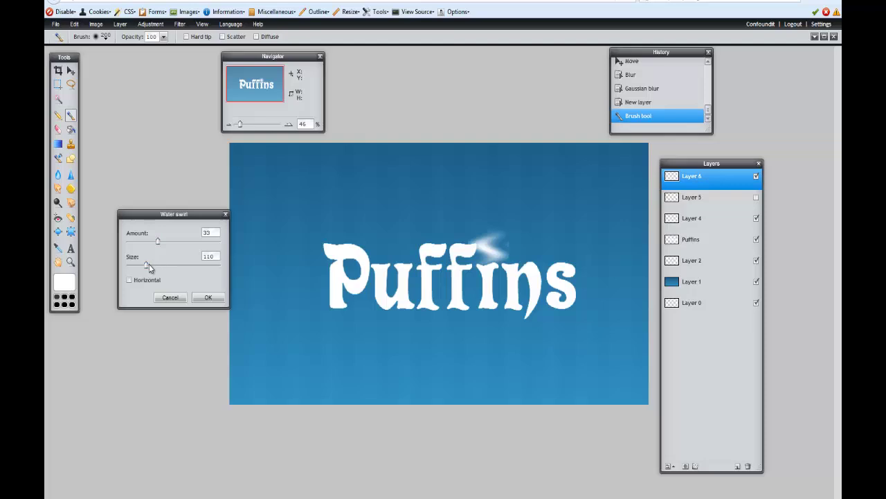
pyautogui.moveTo(144, 262); pyautogui.dragTo(139, 264)
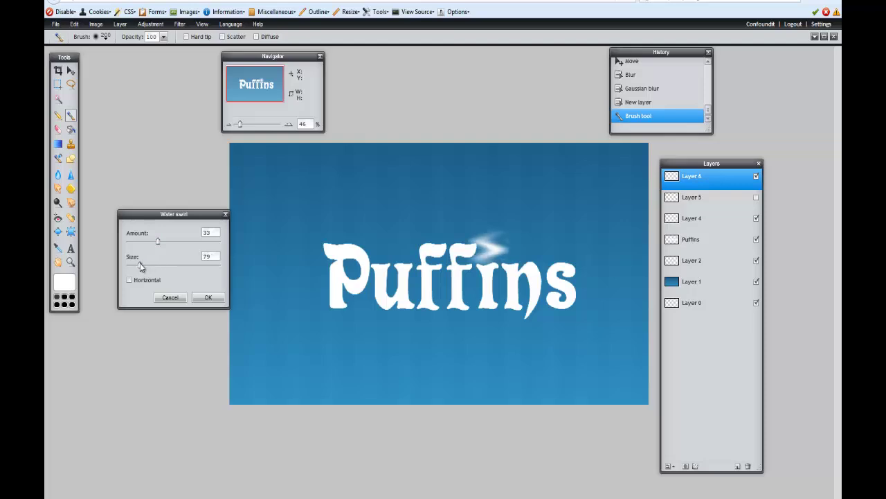
pyautogui.moveTo(139, 267); pyautogui.dragTo(142, 268)
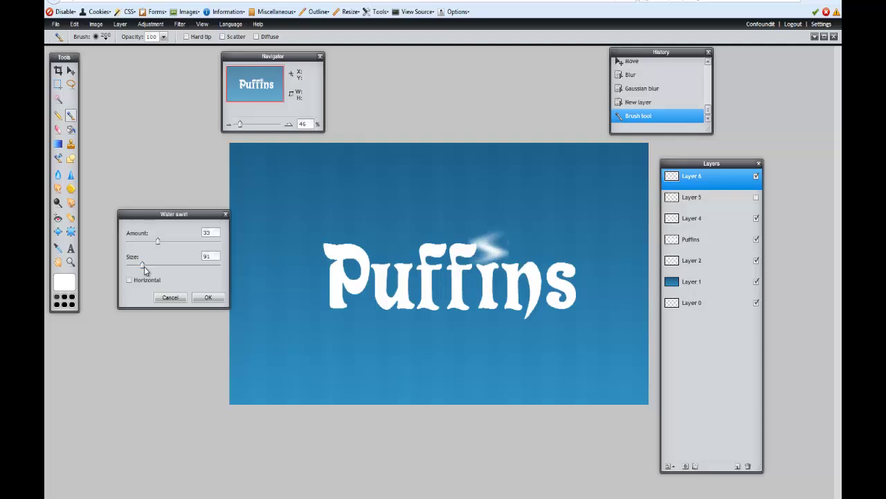
# Apply the water swirl, then narrow the smoke curl and nudge it slightly upward with a transform
pyautogui.click(207, 298)
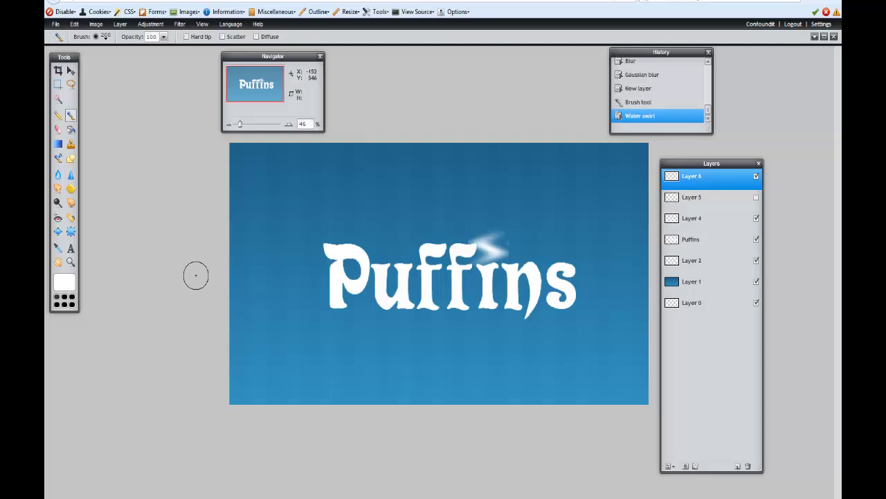
pyautogui.press('v')
pyautogui.moveTo(510, 248); pyautogui.dragTo(488, 216)
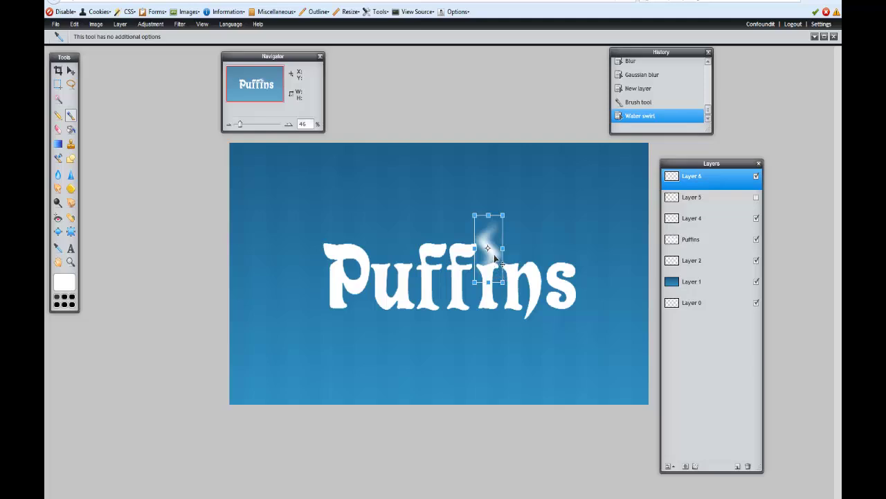
pyautogui.moveTo(495, 257); pyautogui.dragTo(493, 252)
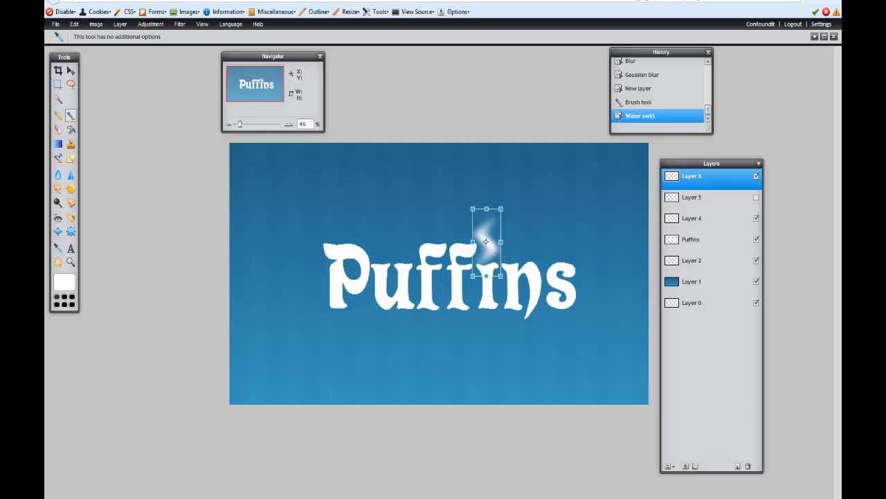
pyautogui.click(446, 74)
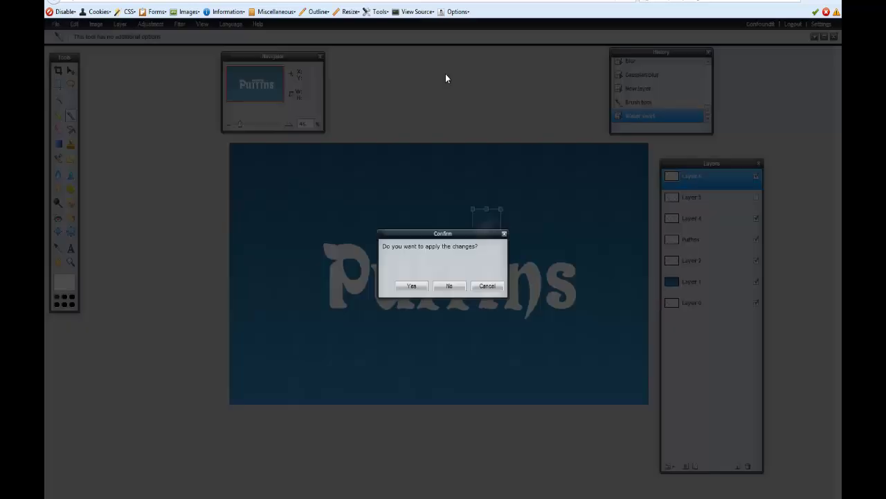
pyautogui.click(416, 286)
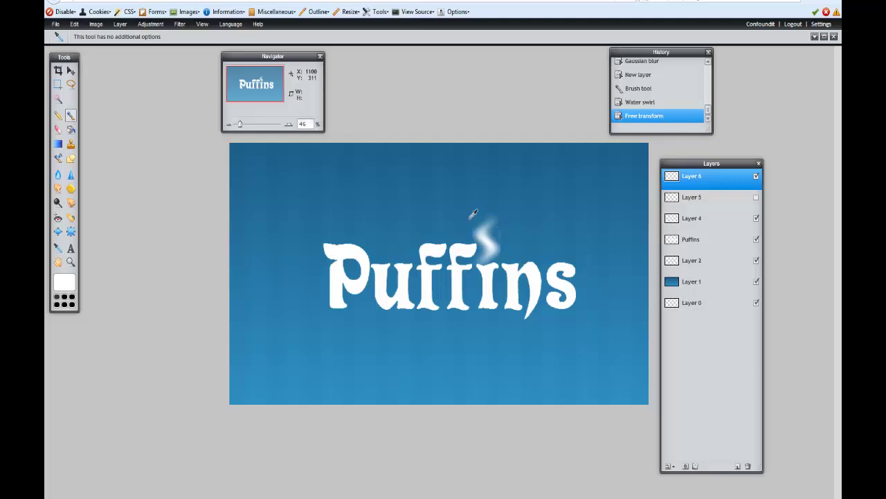
# Erase the smoke swirl's ragged edges and stray bits with the Eraser
pyautogui.press('e')
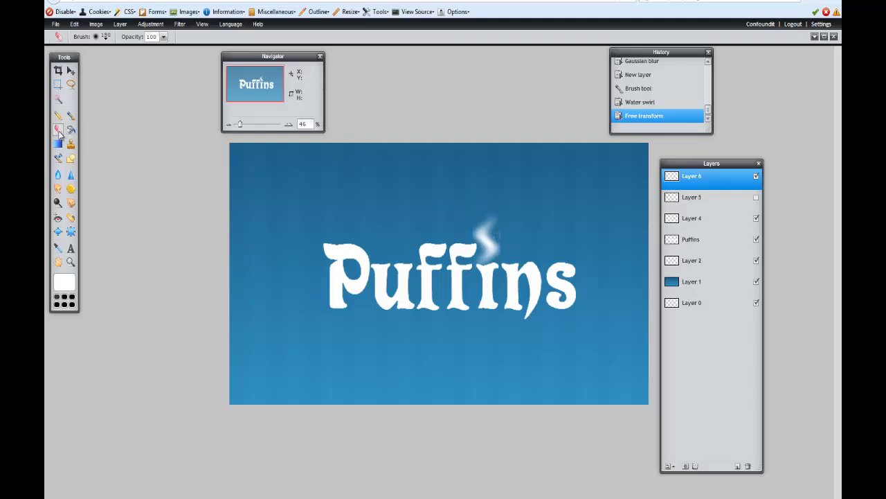
pyautogui.click(505, 233)
pyautogui.click(498, 236)
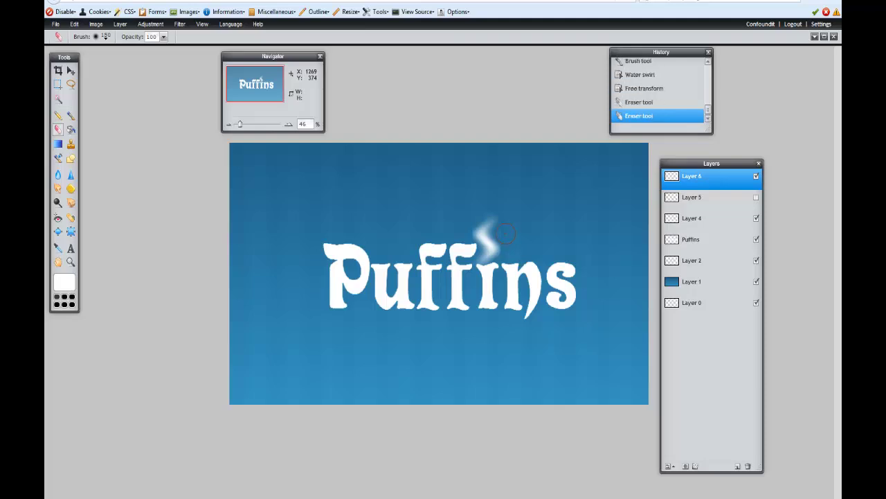
pyautogui.click(468, 221)
pyautogui.click(467, 225)
pyautogui.click(466, 229)
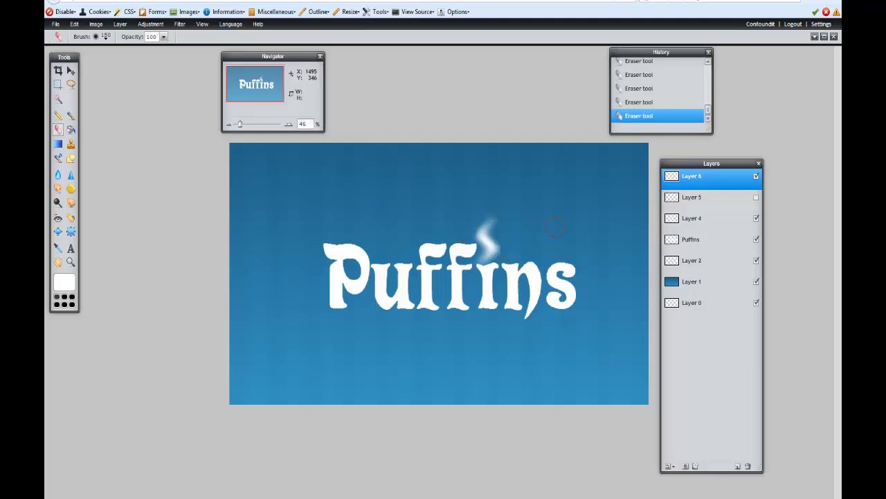
# Shift the smoke wisp slightly down-right, then erase more of its edges
pyautogui.press('v')
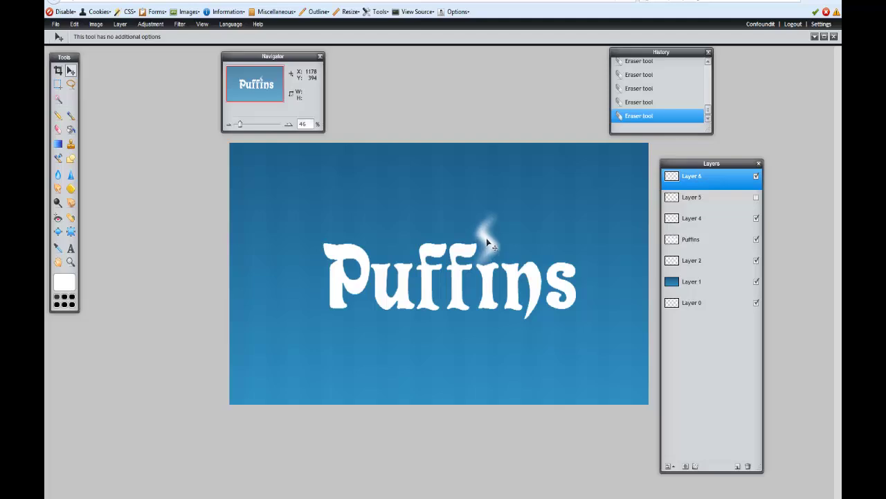
pyautogui.moveTo(486, 238); pyautogui.dragTo(500, 249)
pyautogui.press('e')
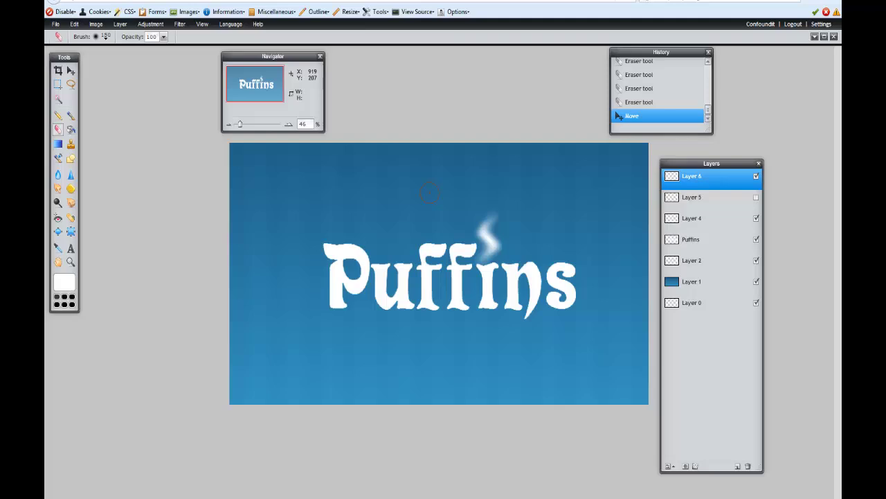
pyautogui.click(508, 248)
pyautogui.click(509, 245)
pyautogui.click(513, 241)
pyautogui.click(529, 231)
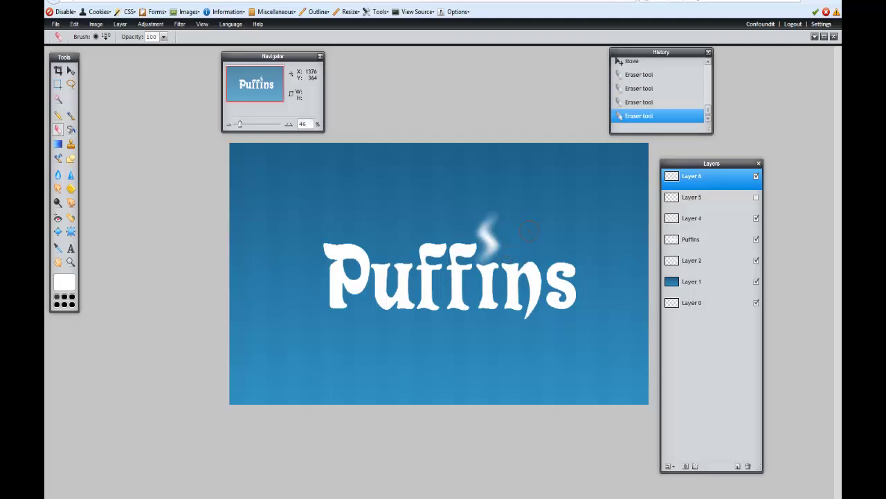
pyautogui.click(486, 205)
# Select the Puffins text layer, test-paint a white dot and undo it, then open Layer styles
pyautogui.click(690, 240)
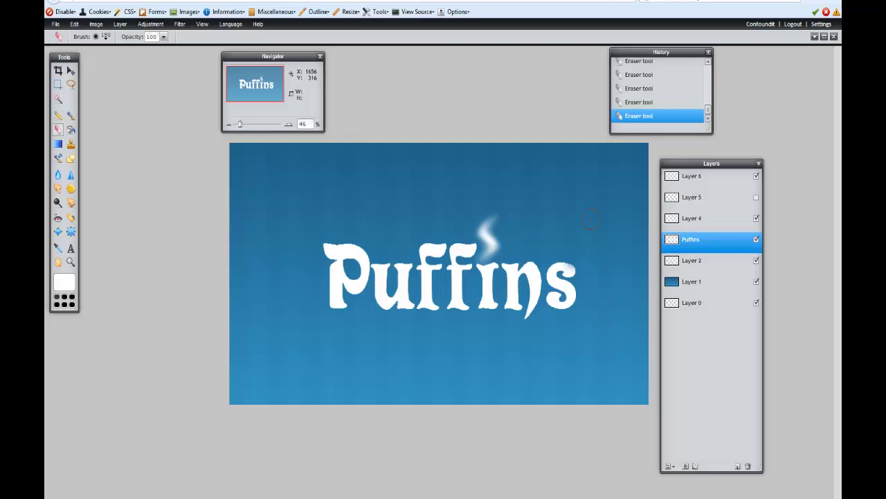
pyautogui.hotkey('ctrl', 'z')
pyautogui.press(']')
pyautogui.click(566, 247)
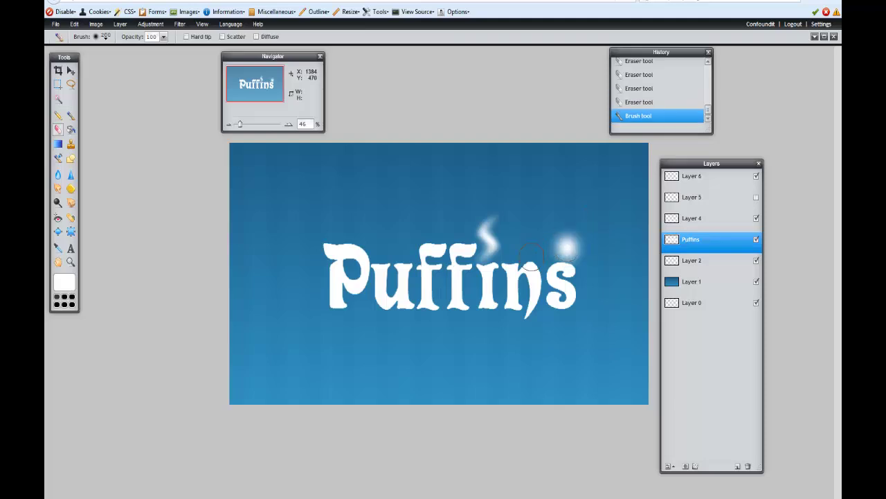
pyautogui.hotkey('ctrl', 'z')
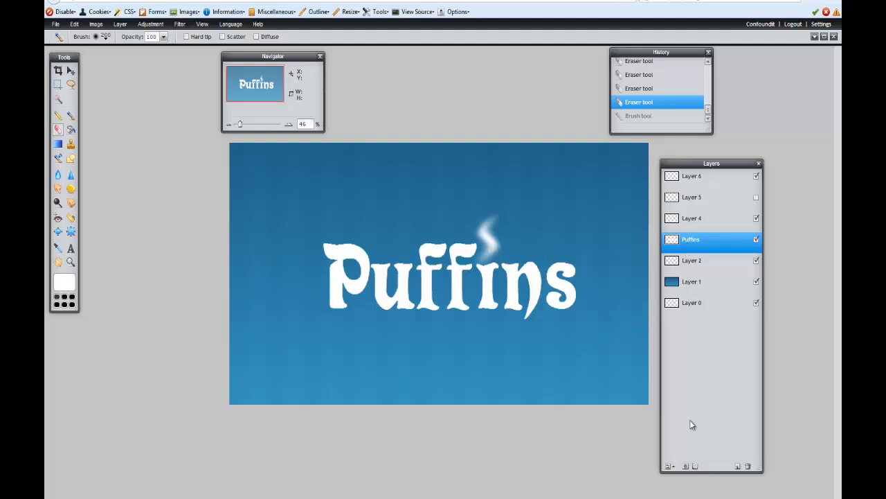
pyautogui.click(696, 466)
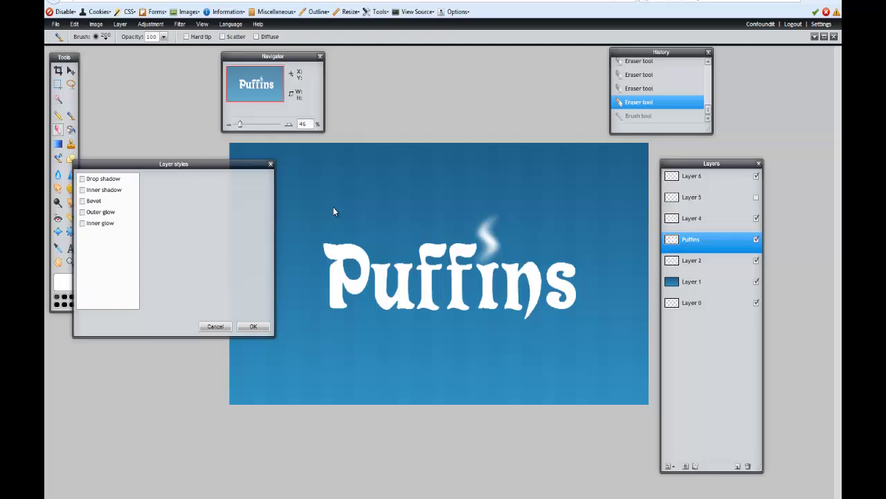
# Enable a drop shadow on Puffins at angle -90 with distance 12, size 13 and opacity 75
pyautogui.click(83, 179)
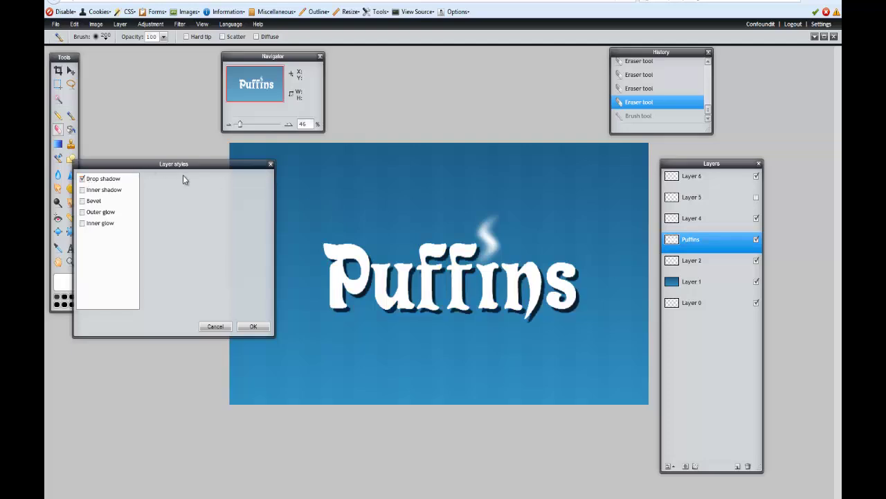
pyautogui.click(114, 181)
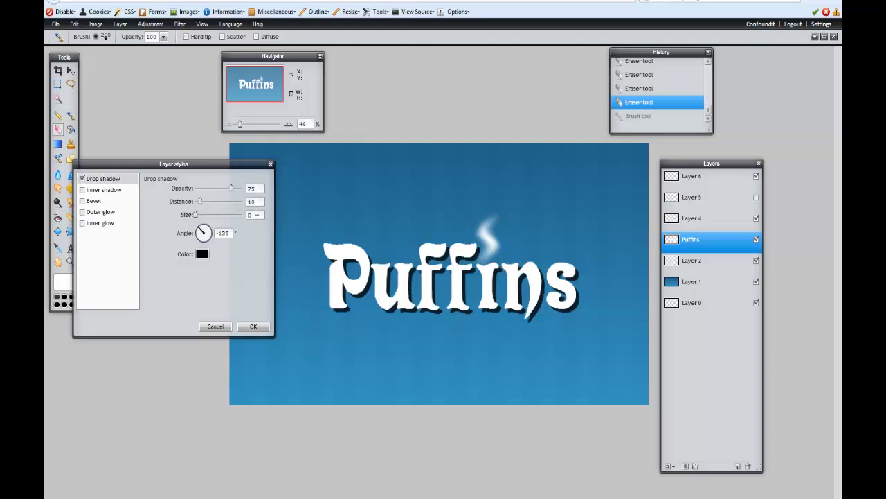
pyautogui.doubleClick(223, 232)
pyautogui.write('-90')
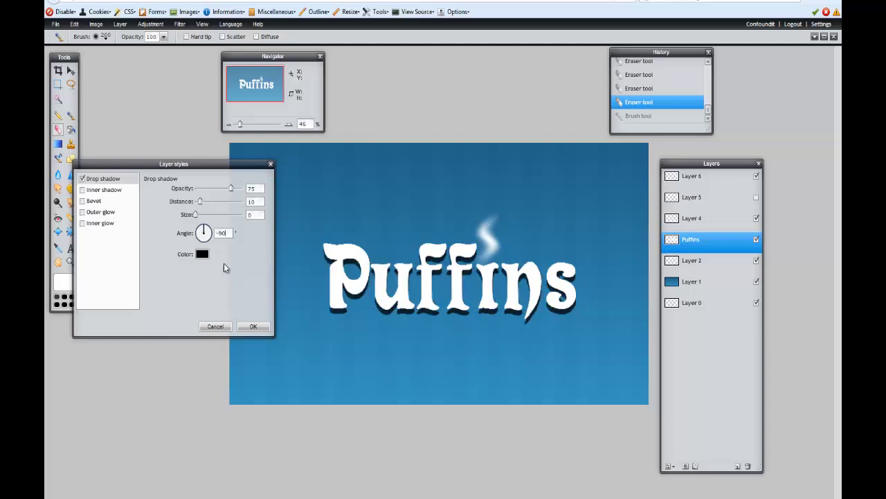
pyautogui.moveTo(199, 201); pyautogui.dragTo(202, 217)
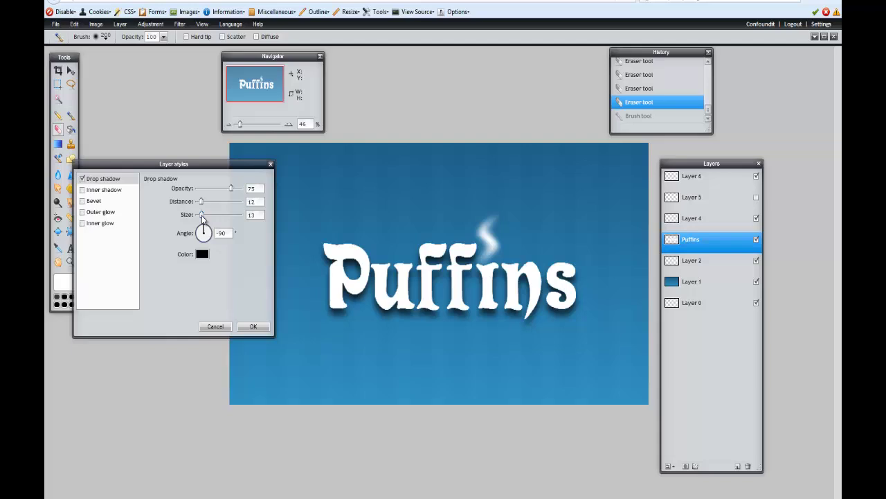
# Confirm the Puffins drop shadow and select Layer 6 holding the smoke wisp
pyautogui.click(250, 327)
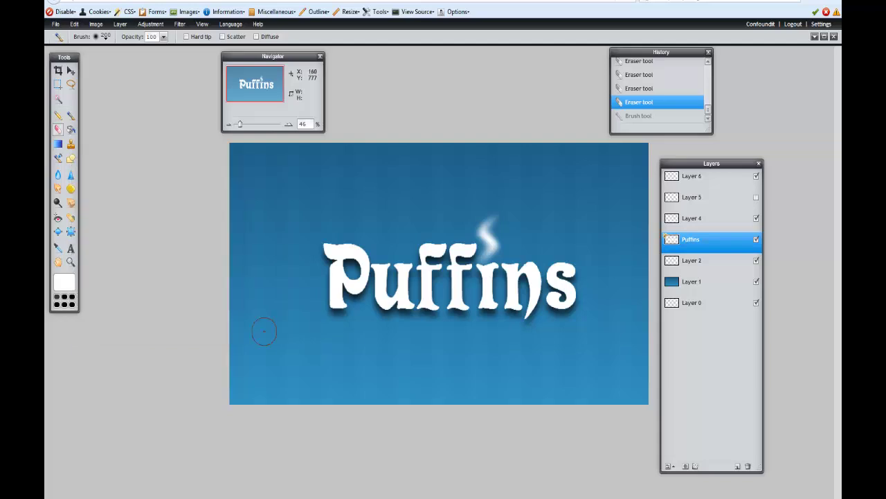
pyautogui.click(756, 176)
pyautogui.click(756, 176)
pyautogui.click(730, 182)
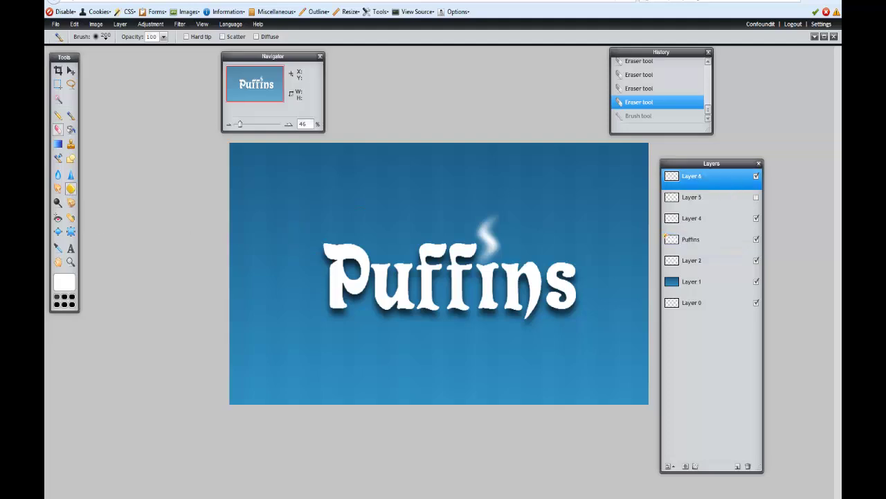
# Enable inner and outer glow on the smoke, with a bright yellow inner glow at hardness 0, opacity 87
pyautogui.click(695, 466)
pyautogui.click(82, 223)
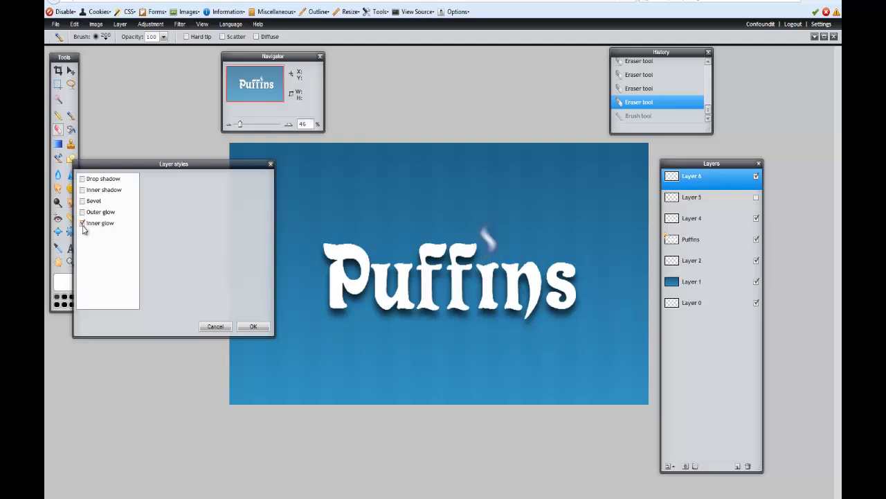
pyautogui.click(83, 212)
pyautogui.click(101, 223)
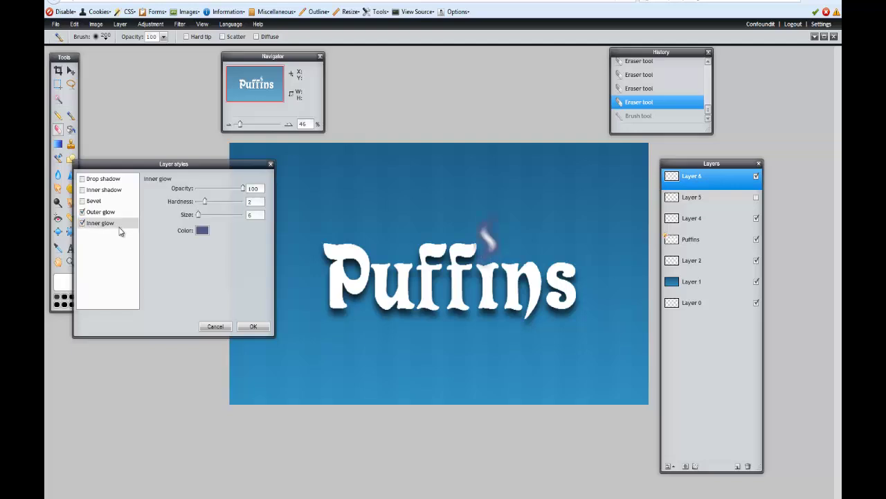
pyautogui.click(202, 232)
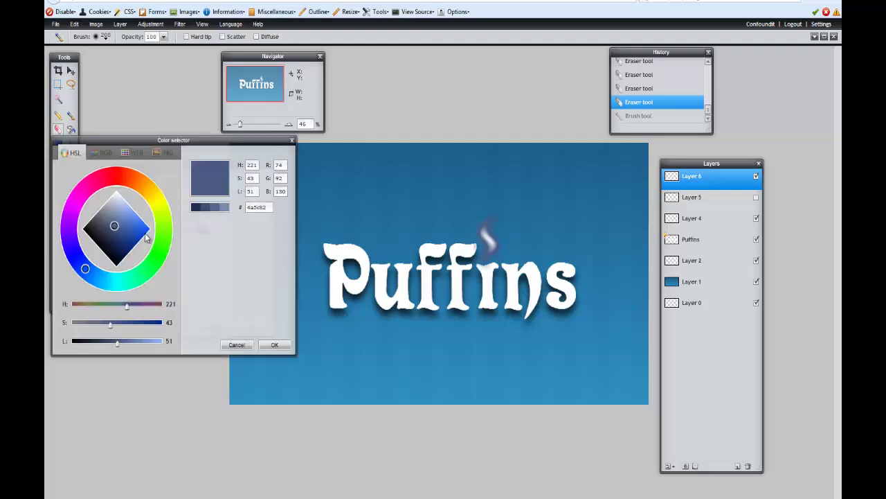
pyautogui.click(156, 199)
pyautogui.moveTo(145, 225); pyautogui.dragTo(147, 217)
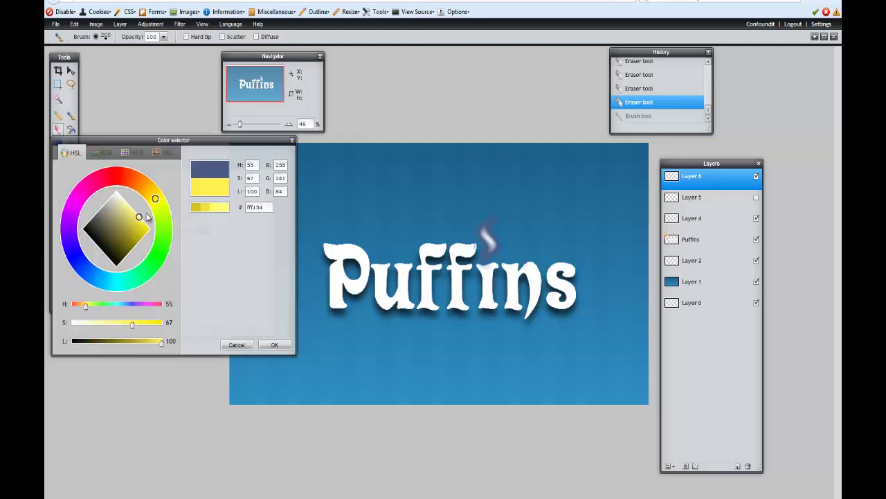
pyautogui.click(272, 345)
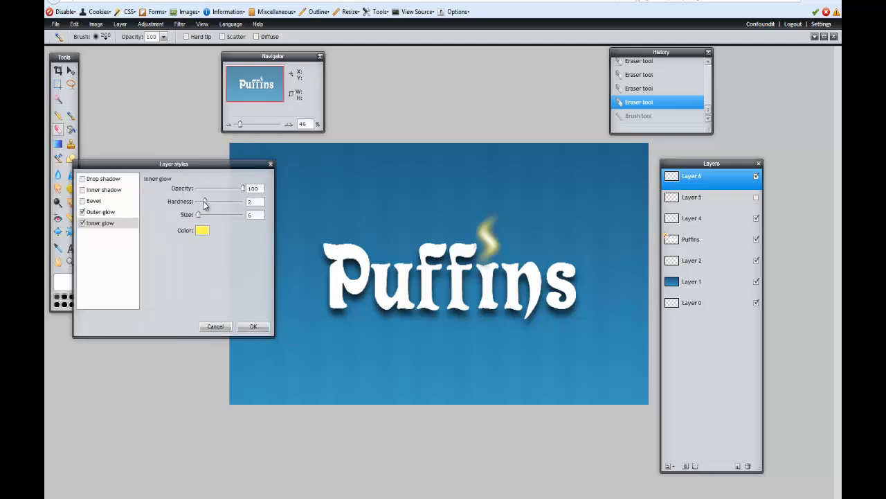
pyautogui.moveTo(200, 205); pyautogui.dragTo(203, 217)
pyautogui.moveTo(243, 188); pyautogui.dragTo(237, 192)
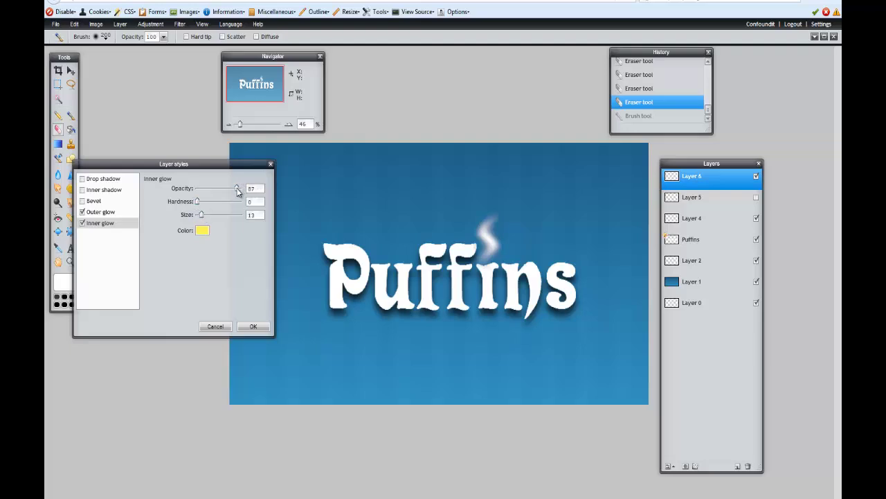
# Make the outer glow white with hardness 0 and opacity 76, and confirm the styles
pyautogui.click(104, 213)
pyautogui.click(201, 230)
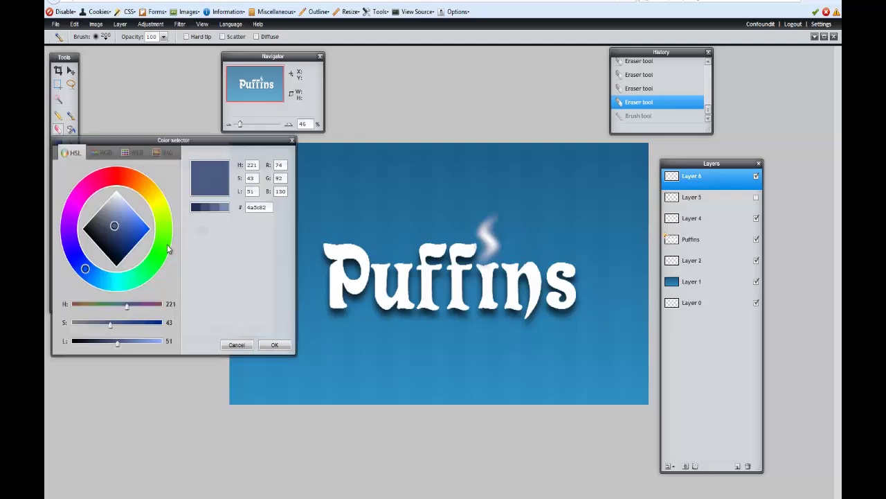
pyautogui.moveTo(123, 217); pyautogui.dragTo(116, 191)
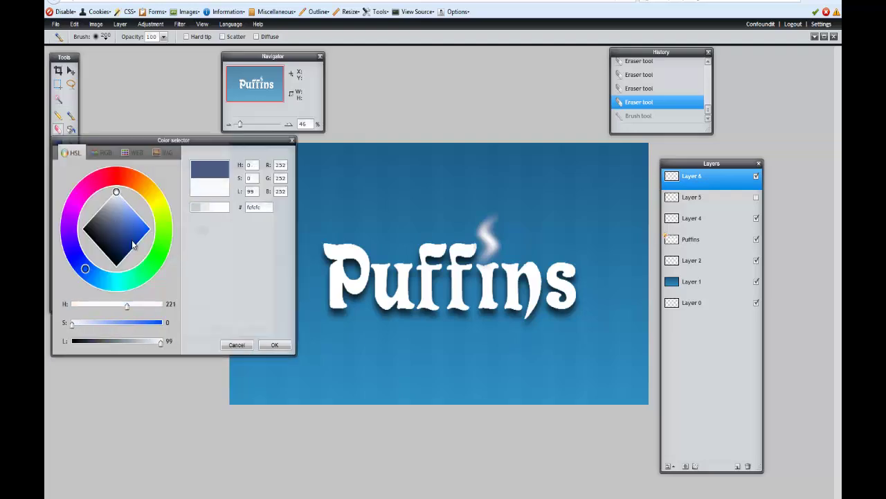
pyautogui.click(269, 347)
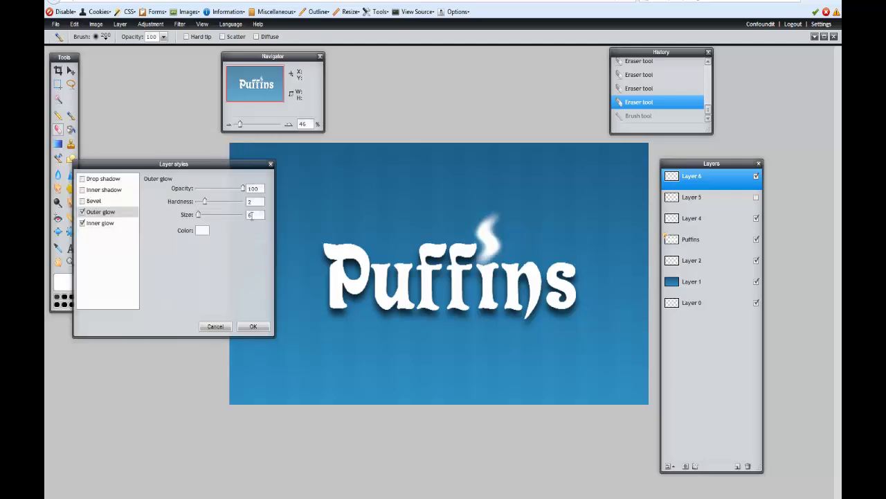
pyautogui.moveTo(203, 200); pyautogui.dragTo(196, 201)
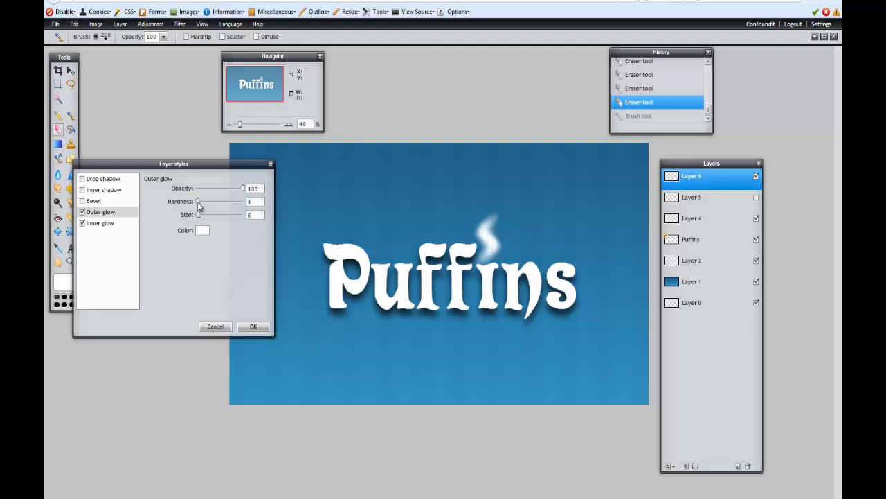
pyautogui.moveTo(243, 189); pyautogui.dragTo(233, 191)
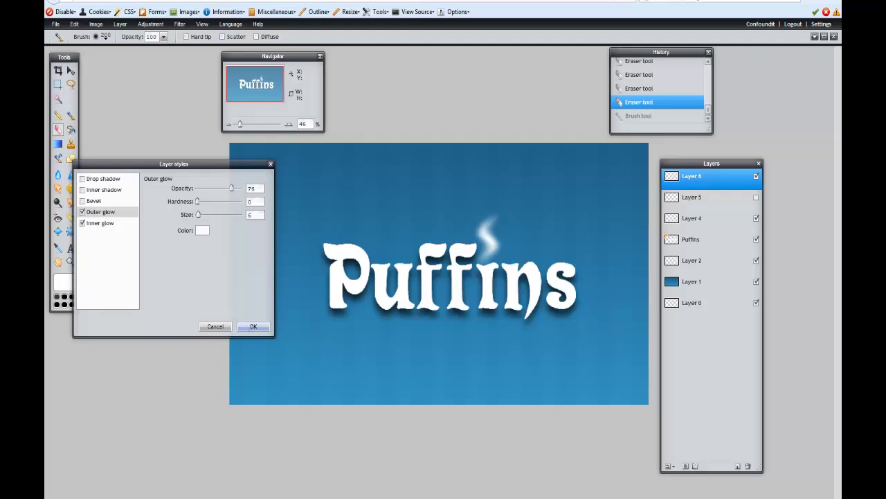
pyautogui.click(254, 326)
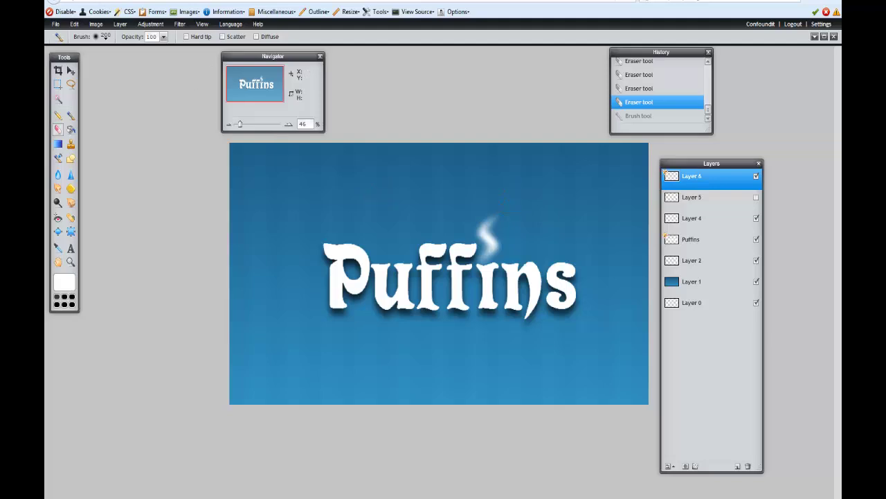
# Save the title image over intro.jpg as a JPEG at quality 100
pyautogui.click(56, 25)
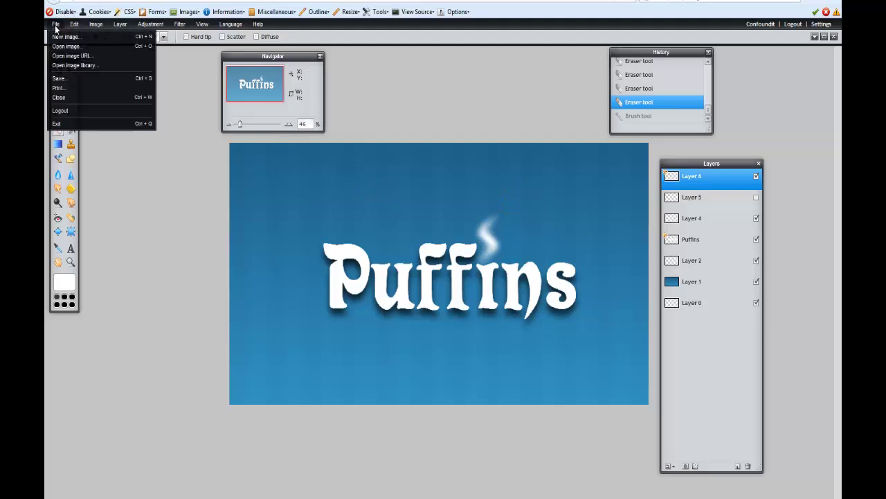
pyautogui.click(75, 84)
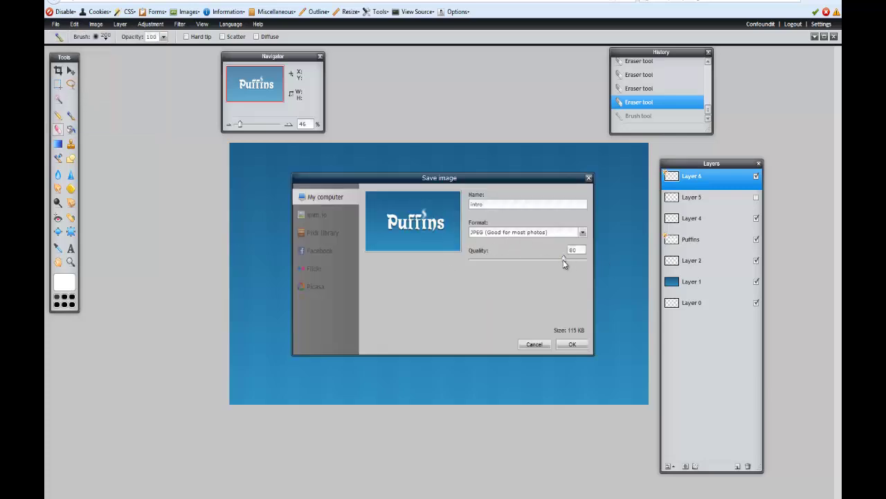
pyautogui.moveTo(590, 260); pyautogui.dragTo(593, 259)
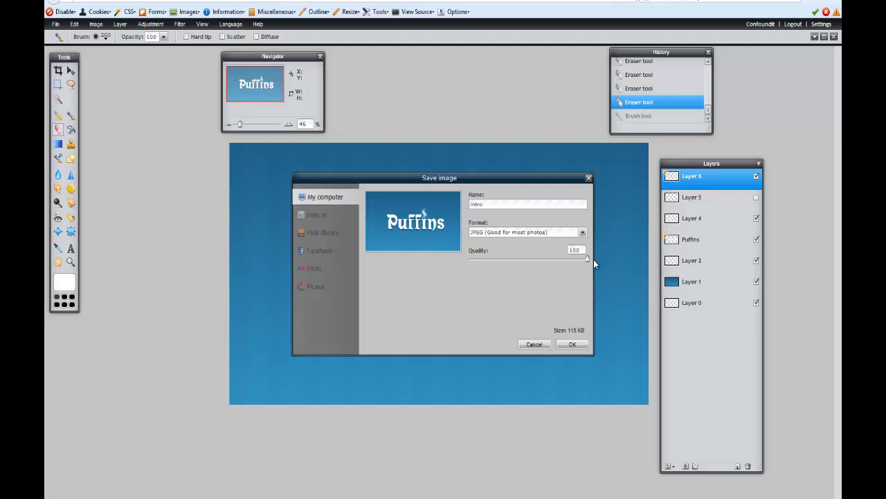
pyautogui.click(574, 344)
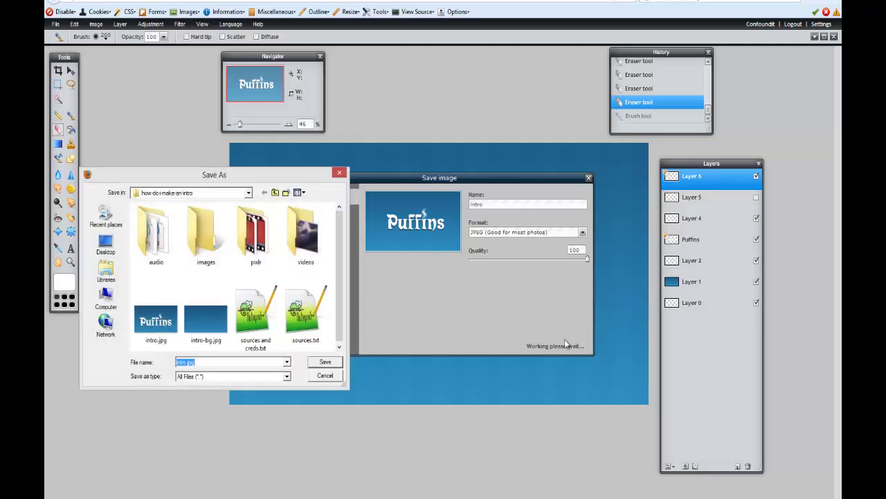
pyautogui.doubleClick(161, 323)
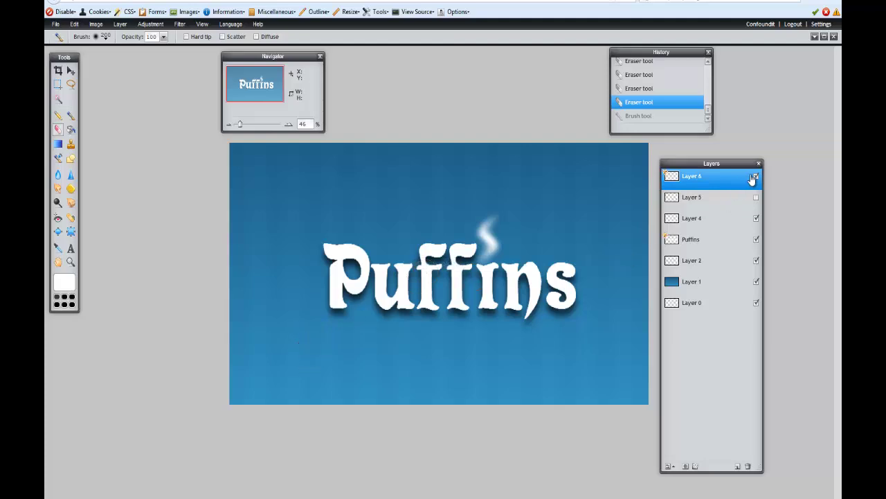
# Hide the smoke wisp layer and the Puffins text layer, leaving the blue background
pyautogui.click(757, 218)
pyautogui.click(757, 176)
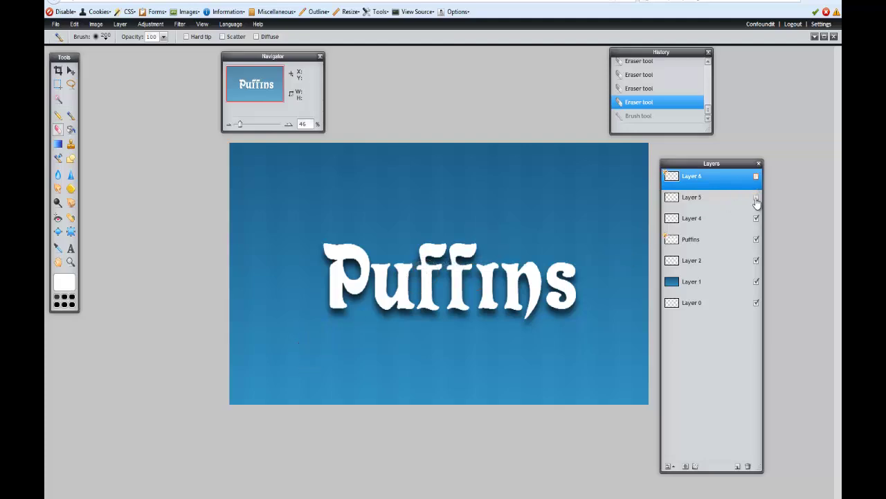
pyautogui.click(756, 218)
pyautogui.click(756, 240)
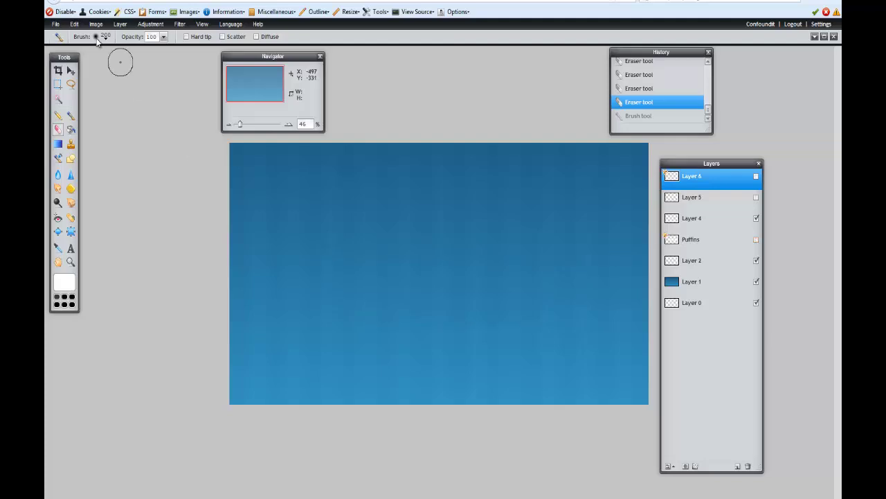
# Save the background as intro-bg.jpg at JPEG quality 100, replacing the existing file
pyautogui.click(55, 23)
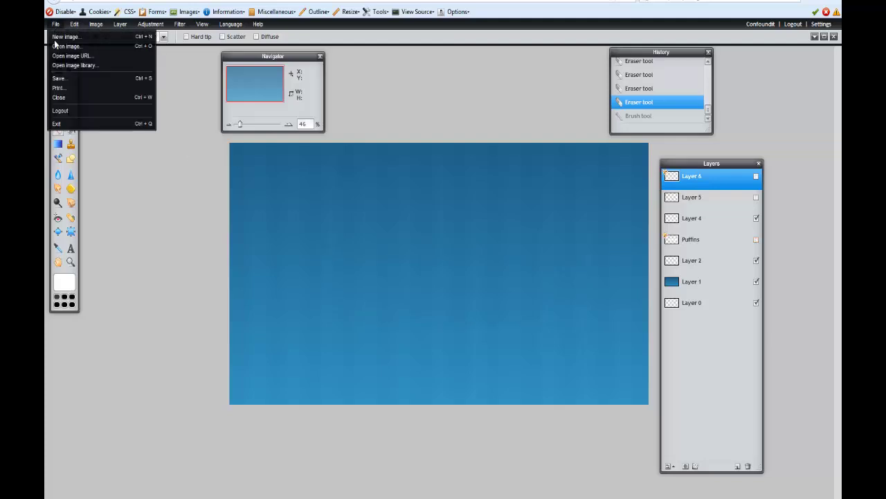
pyautogui.click(73, 84)
pyautogui.press('Return')
pyautogui.moveTo(565, 258); pyautogui.dragTo(601, 312)
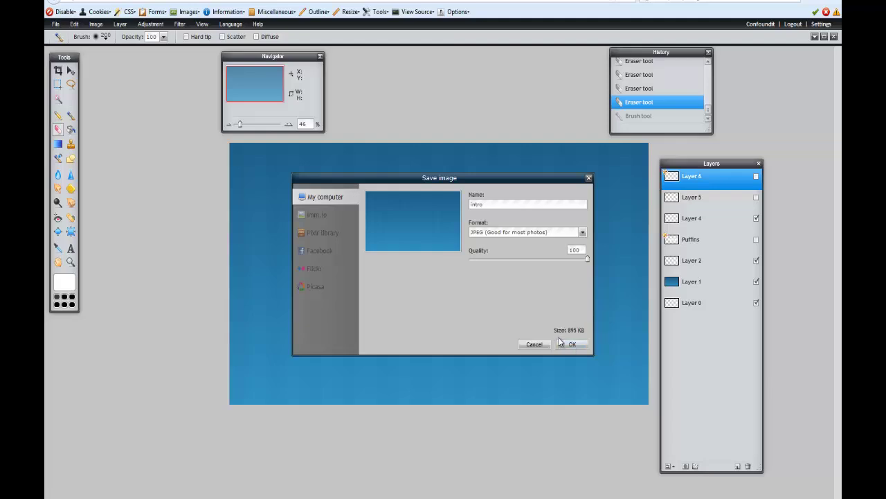
pyautogui.click(571, 344)
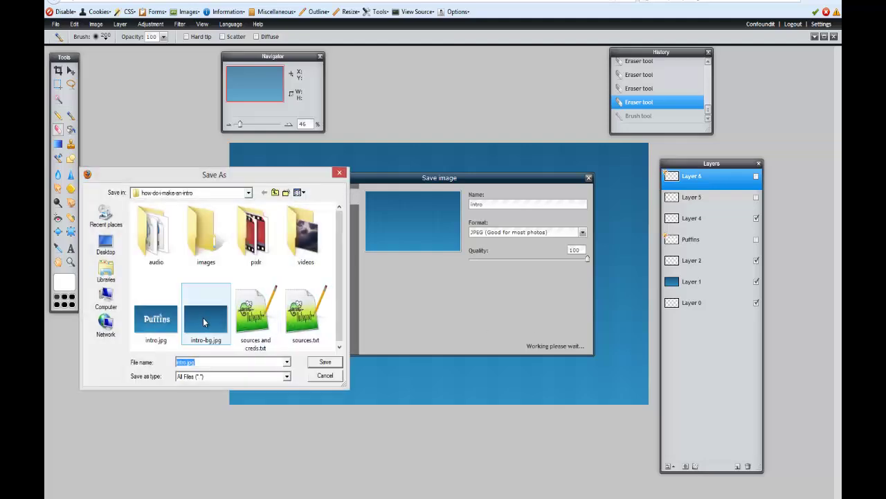
pyautogui.doubleClick(203, 317)
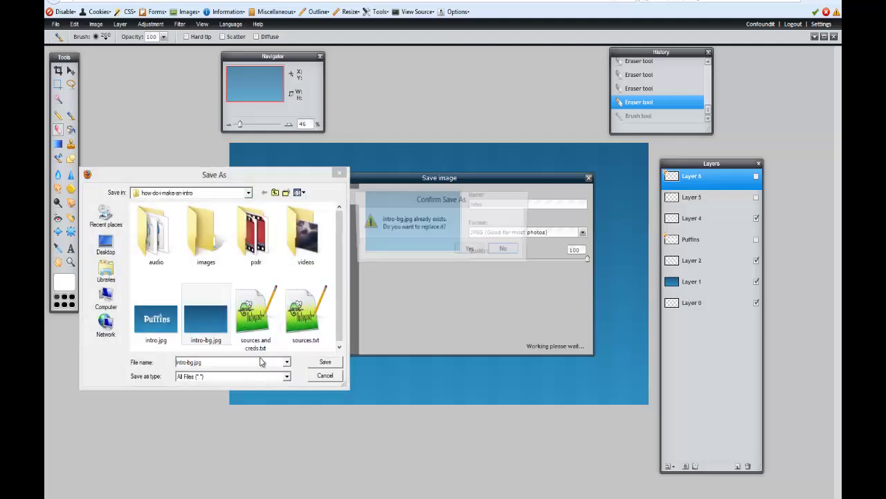
pyautogui.click(470, 249)
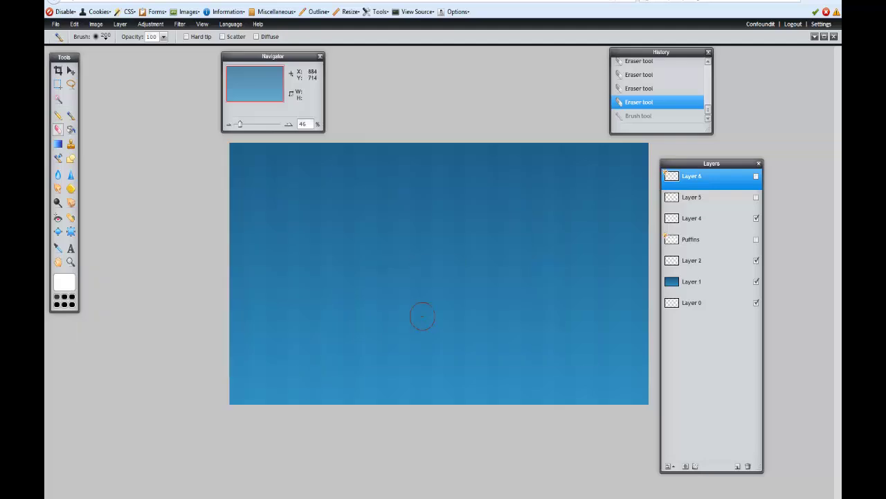